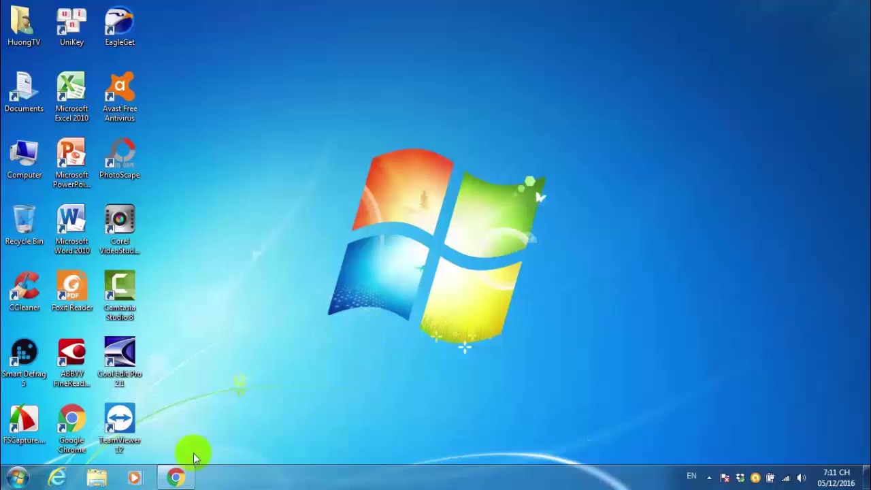
Restore the Chrome window and switch to the cPanel - Main tab
{"action": "left_click", "coordinate": [175, 476]}
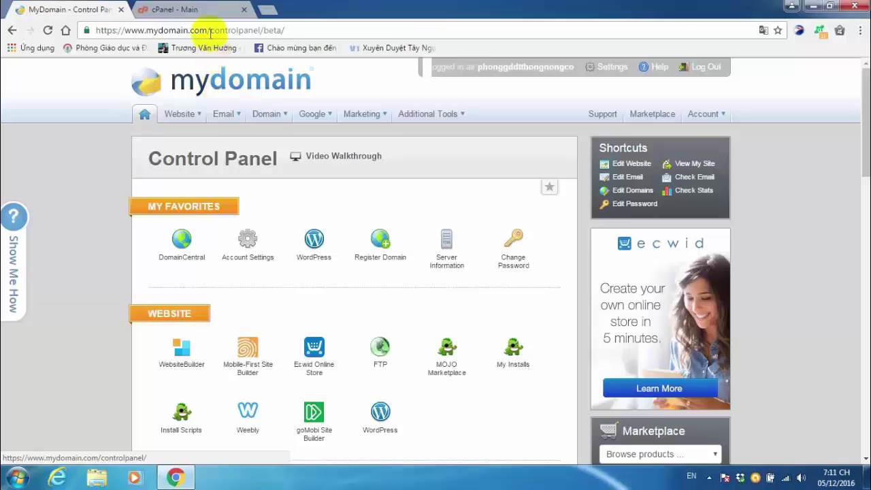
{"action": "left_click", "coordinate": [208, 11]}
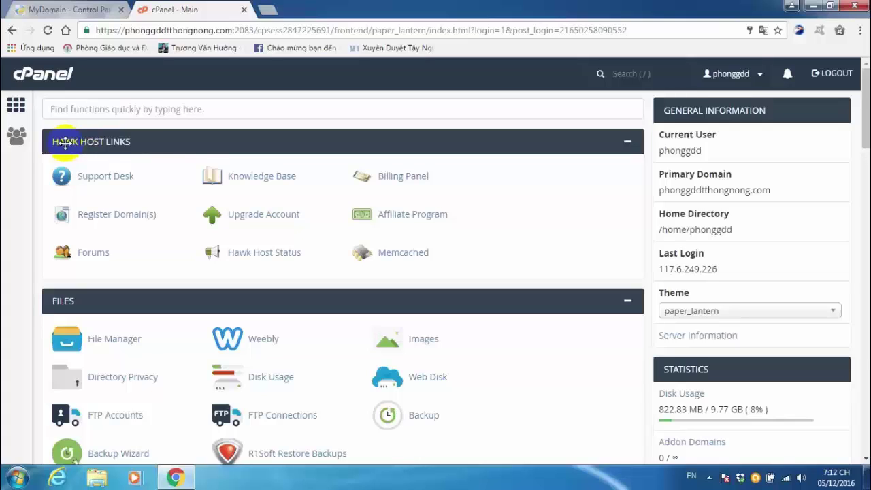
{"action": "left_click", "coordinate": [82, 11]}
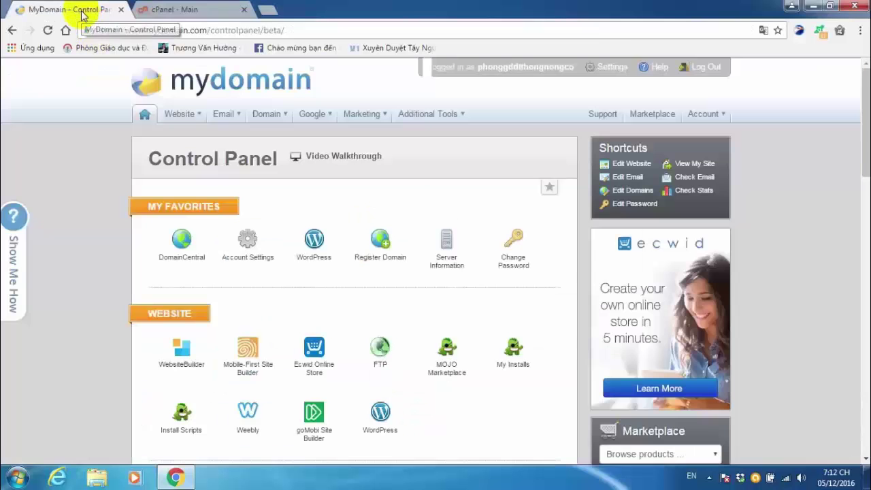
{"action": "left_click", "coordinate": [182, 11]}
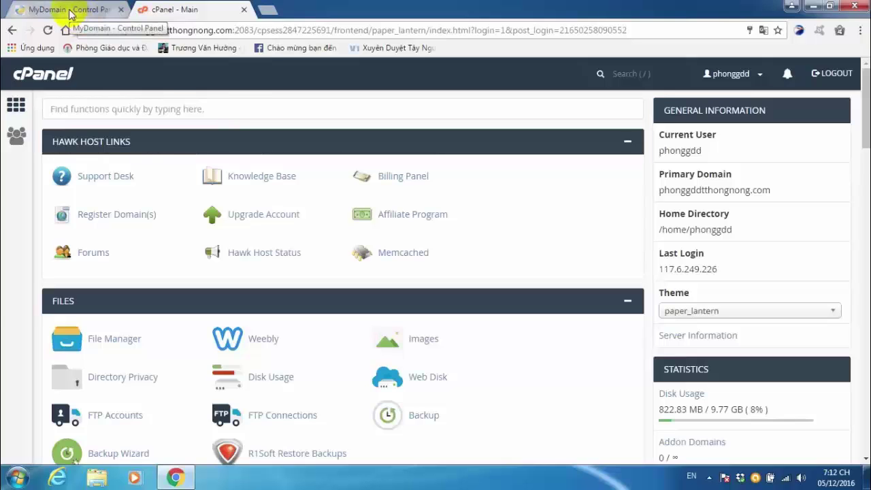
{"action": "left_click", "coordinate": [71, 13]}
{"action": "left_click", "coordinate": [182, 10]}
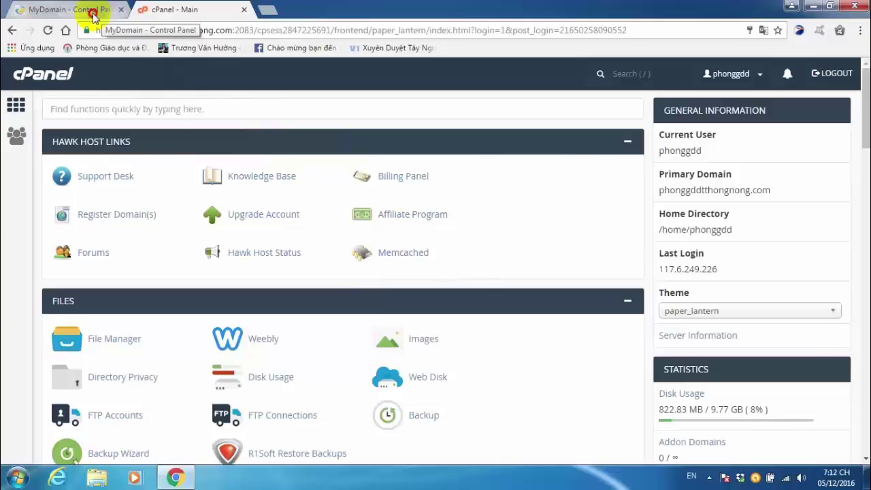
{"action": "left_click", "coordinate": [92, 12]}
{"action": "left_click", "coordinate": [176, 14]}
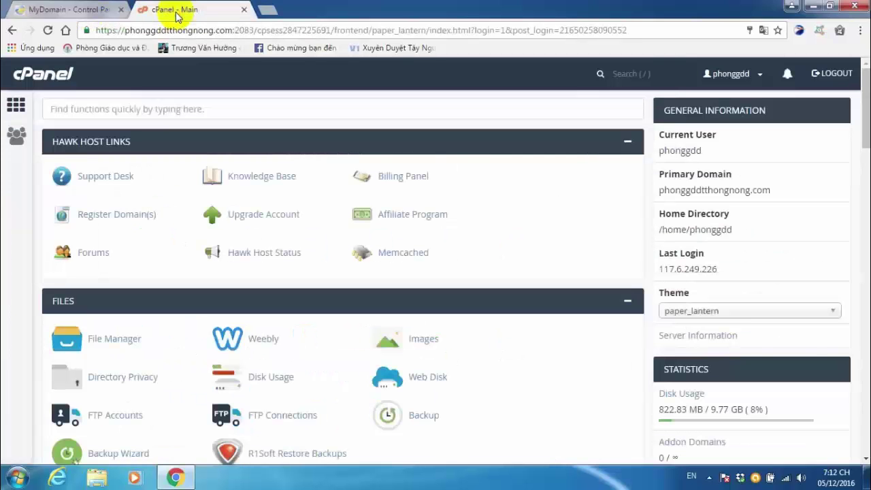
{"action": "left_click", "coordinate": [60, 12]}
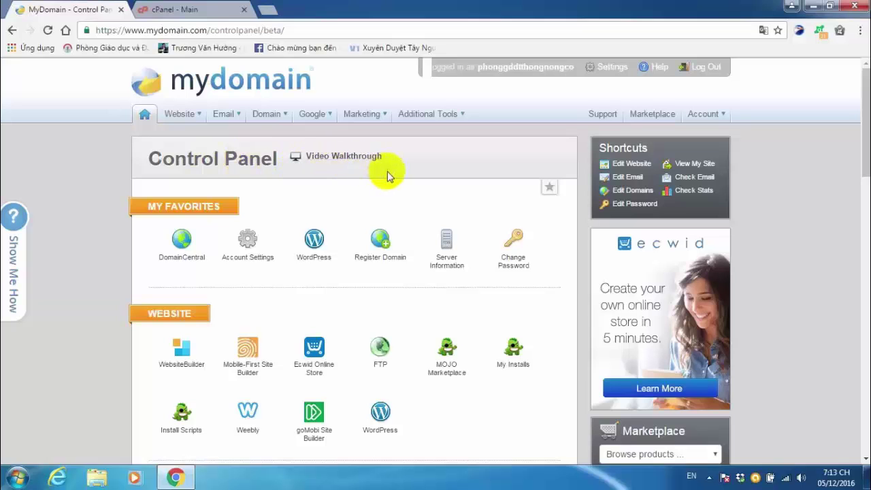
In DomainCentral, show the domain's Nameservers tab, currently using ns1.mydomain.com and ns2.mydomain.com
{"action": "scroll", "coordinate": [387, 172], "scroll_direction": "down", "scroll_amount": 5}
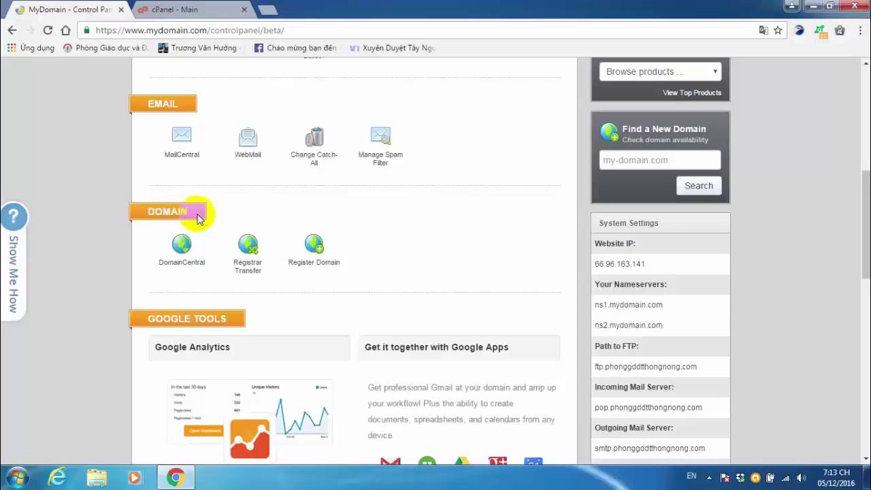
{"action": "left_click", "coordinate": [182, 263]}
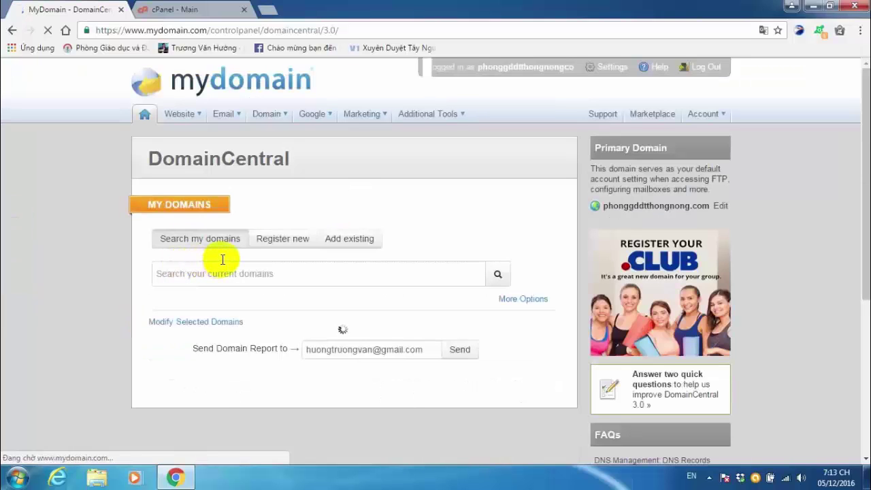
{"action": "scroll", "coordinate": [224, 257], "scroll_direction": "down", "scroll_amount": 2}
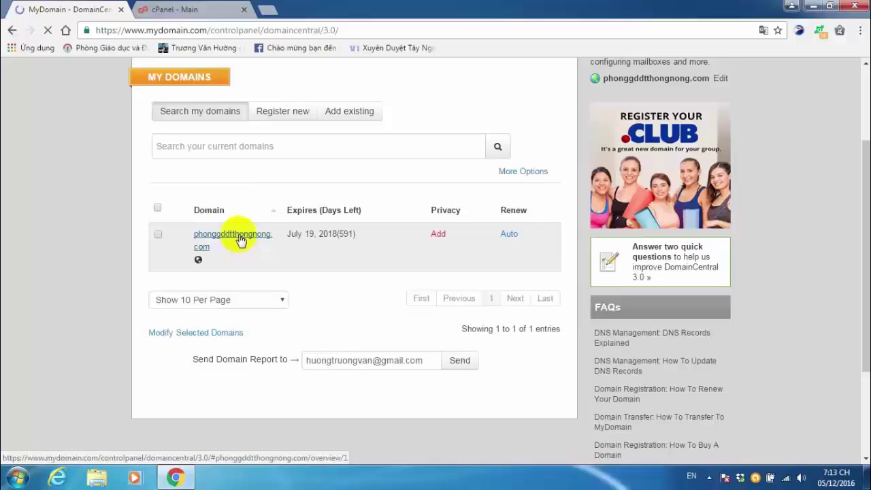
{"action": "left_click", "coordinate": [239, 238]}
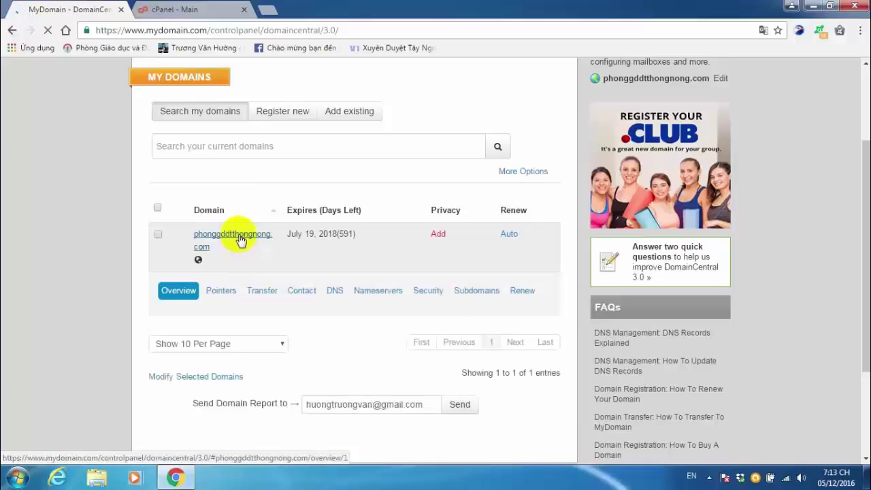
{"action": "left_click", "coordinate": [378, 291]}
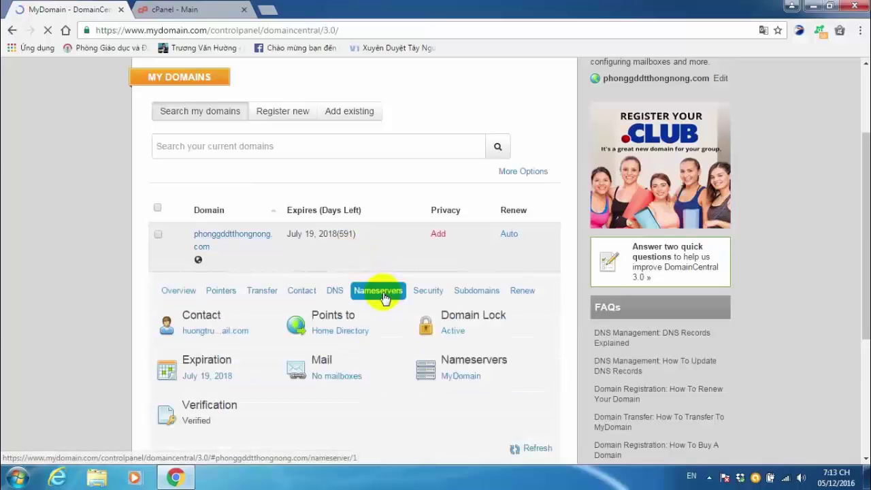
{"action": "scroll", "coordinate": [383, 297], "scroll_direction": "down", "scroll_amount": 2}
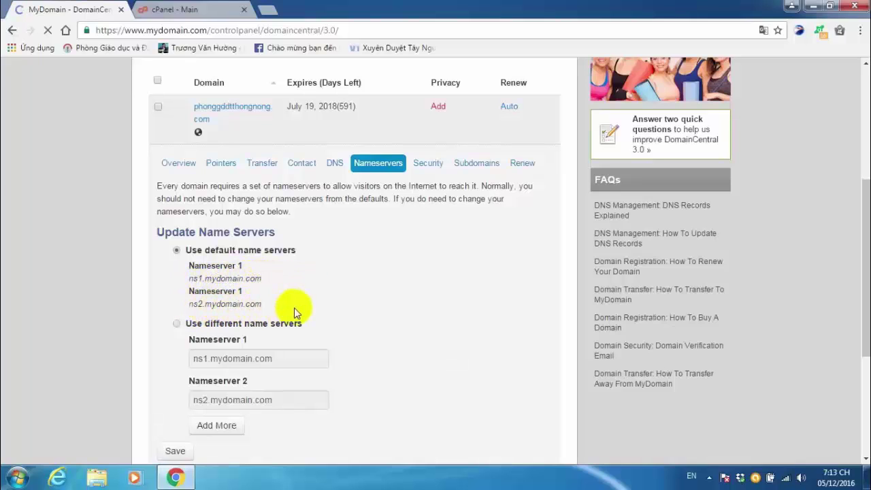
{"action": "scroll", "coordinate": [294, 307], "scroll_direction": "down", "scroll_amount": 1}
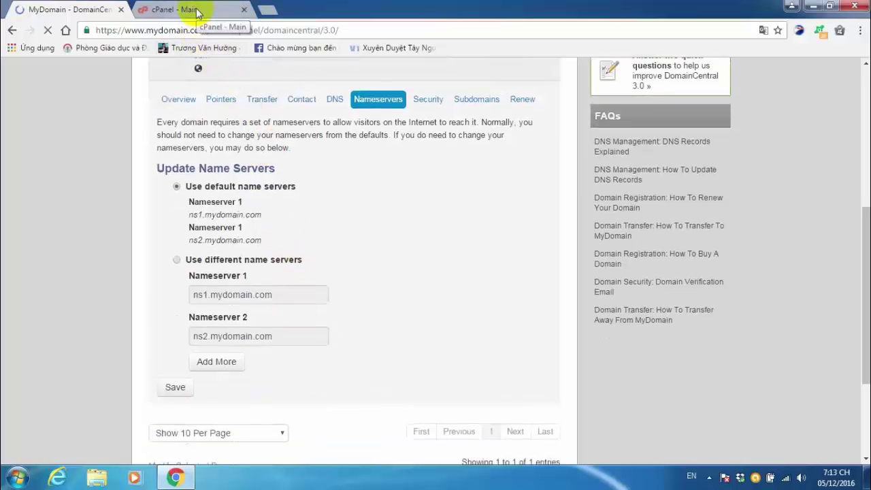
Switch to custom nameservers ns5.hawkhost.com and ns6.hawkhost.com and save the change
{"action": "left_click", "coordinate": [180, 263]}
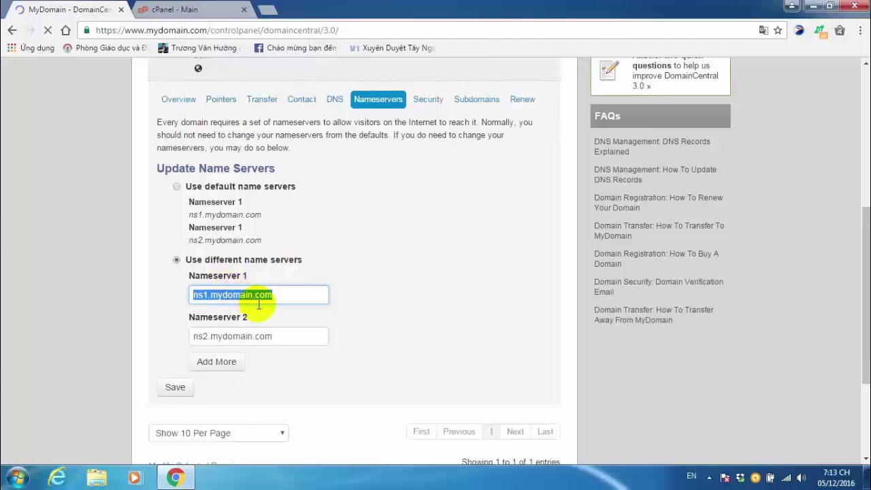
{"action": "key", "text": "BackSpace"}
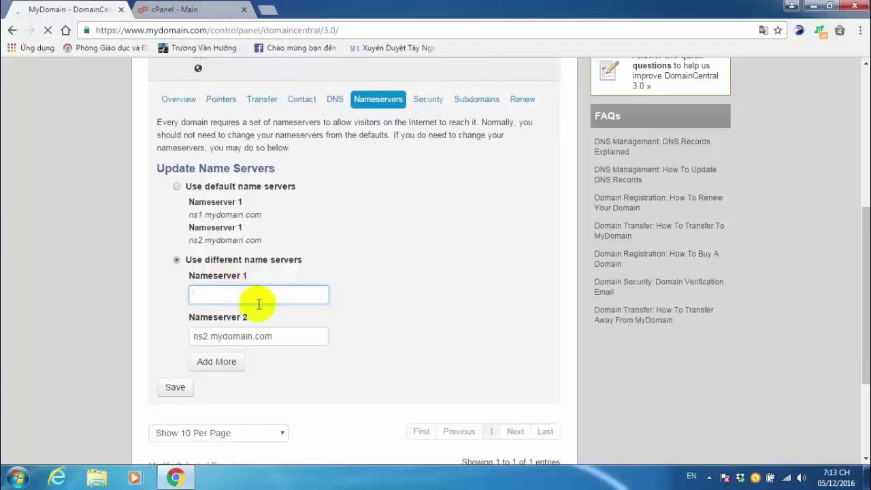
{"action": "type", "text": "ns5.hawkh"}
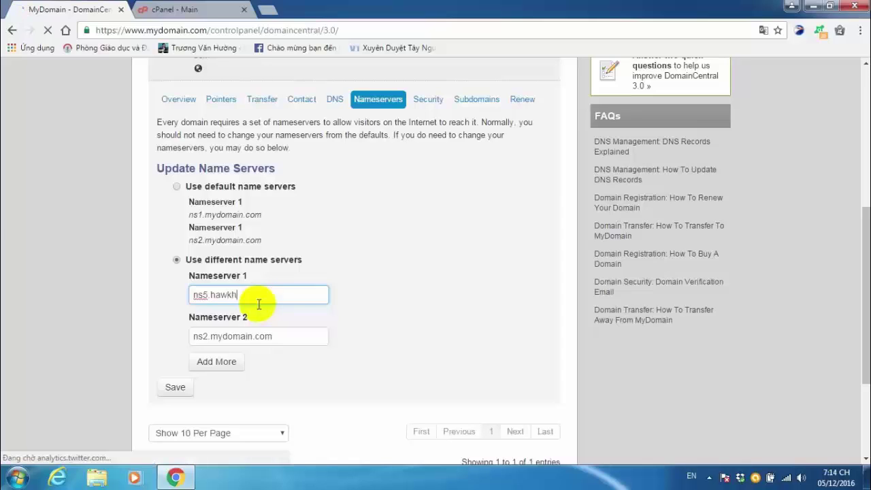
{"action": "type", "text": "ost.com"}
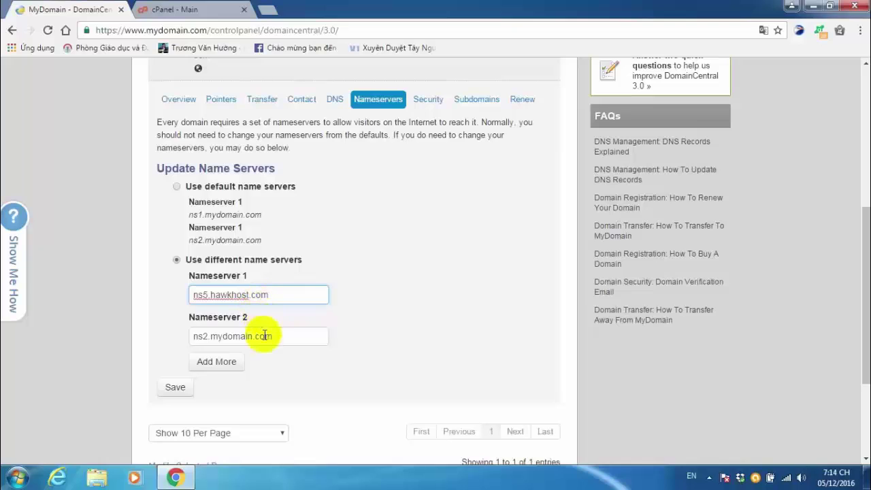
{"action": "left_click_drag", "start_coordinate": [285, 334], "coordinate": [184, 334]}
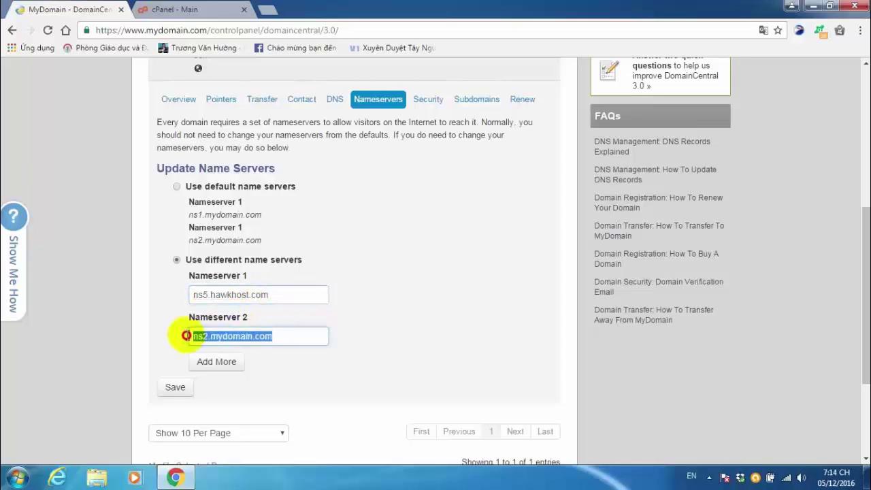
{"action": "type", "text": "ns"}
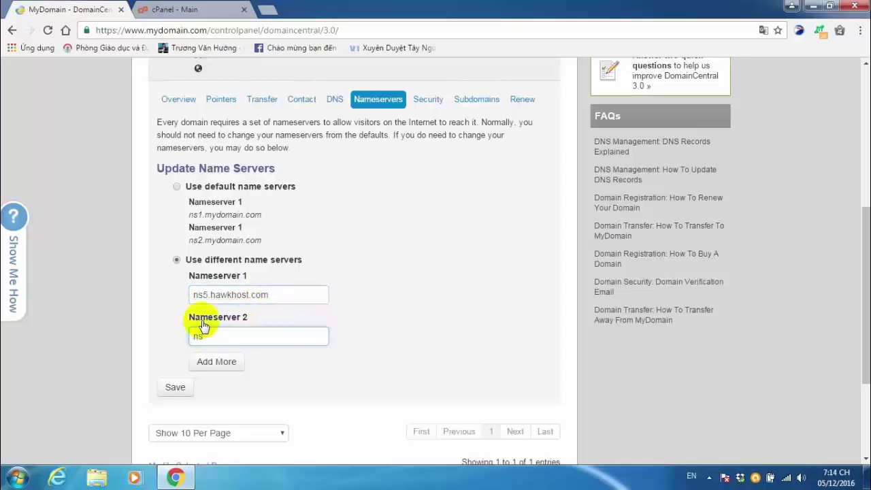
{"action": "type", "text": "6.hawkhost.com"}
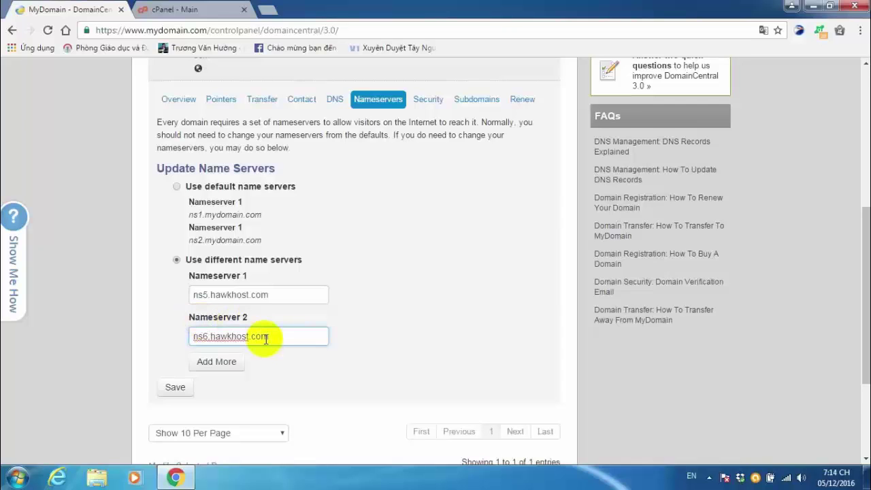
{"action": "scroll", "coordinate": [204, 330], "scroll_direction": "down", "scroll_amount": 1}
{"action": "left_click", "coordinate": [175, 325]}
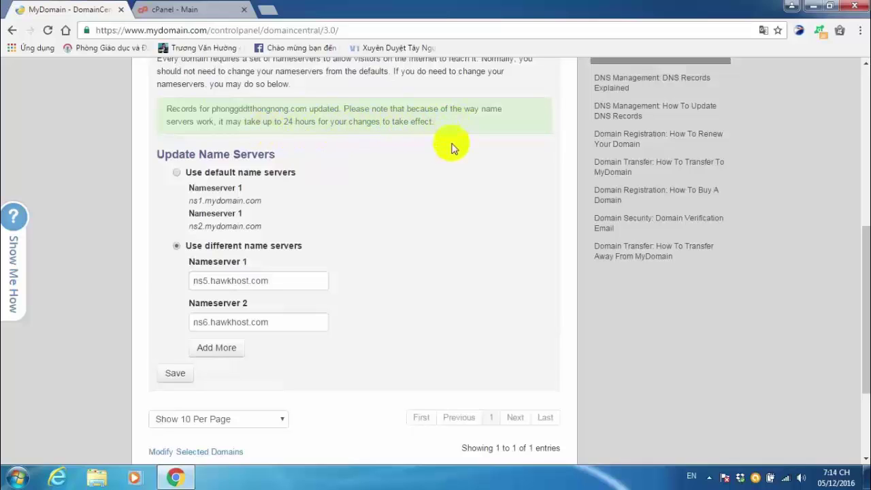
{"action": "scroll", "coordinate": [429, 272], "scroll_direction": "up", "scroll_amount": 5}
{"action": "scroll", "coordinate": [428, 288], "scroll_direction": "up", "scroll_amount": 1}
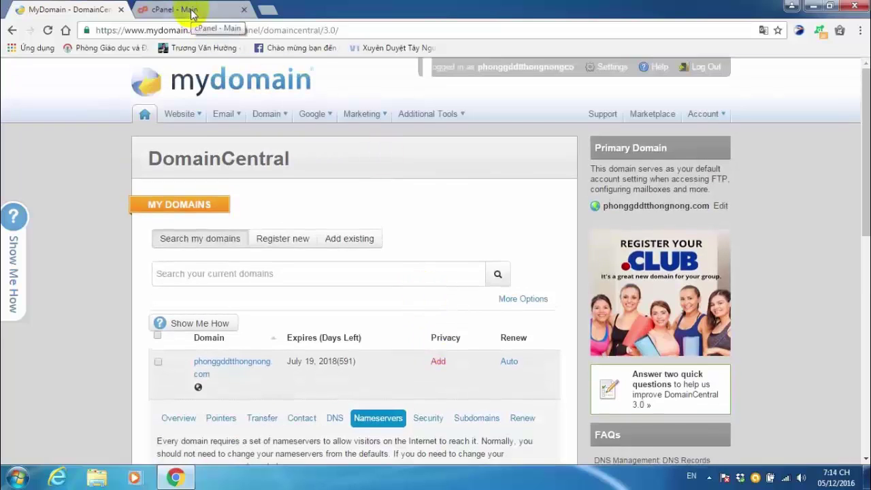
From the cPanel main page, open WordPress under Softaculous Apps Installer
{"action": "left_click", "coordinate": [192, 10]}
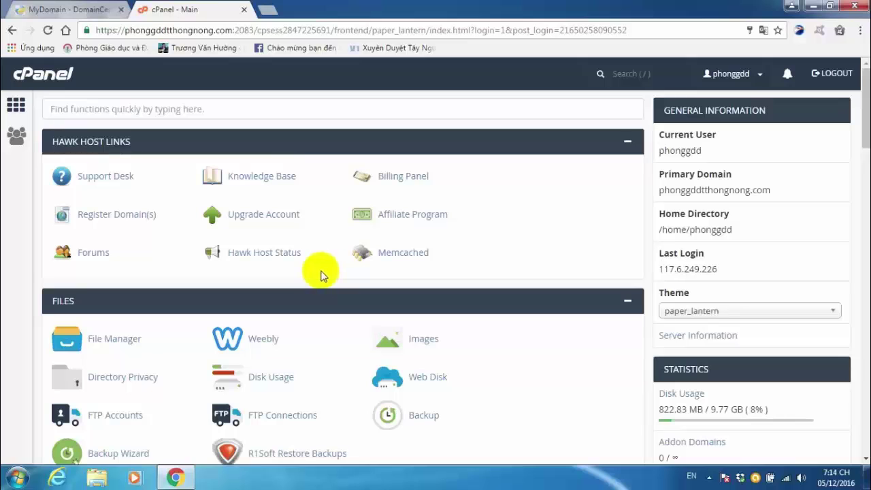
{"action": "scroll", "coordinate": [161, 198], "scroll_direction": "down", "scroll_amount": 5}
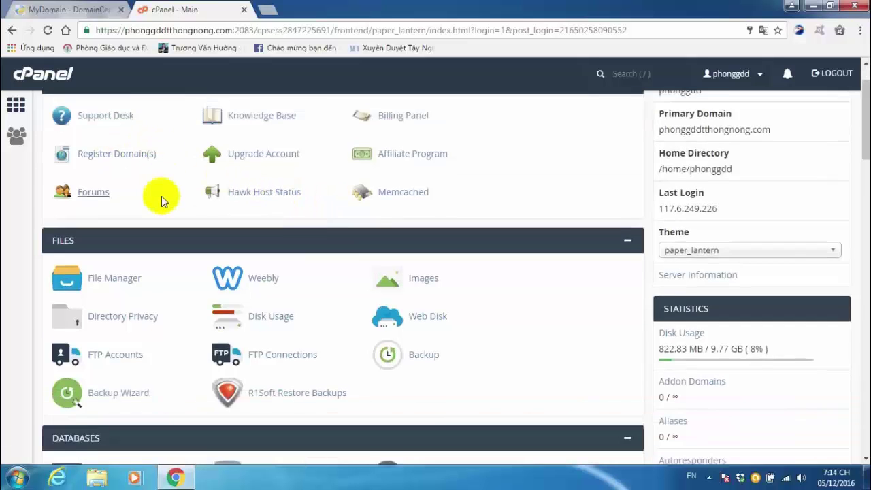
{"action": "scroll", "coordinate": [163, 206], "scroll_direction": "down", "scroll_amount": 12}
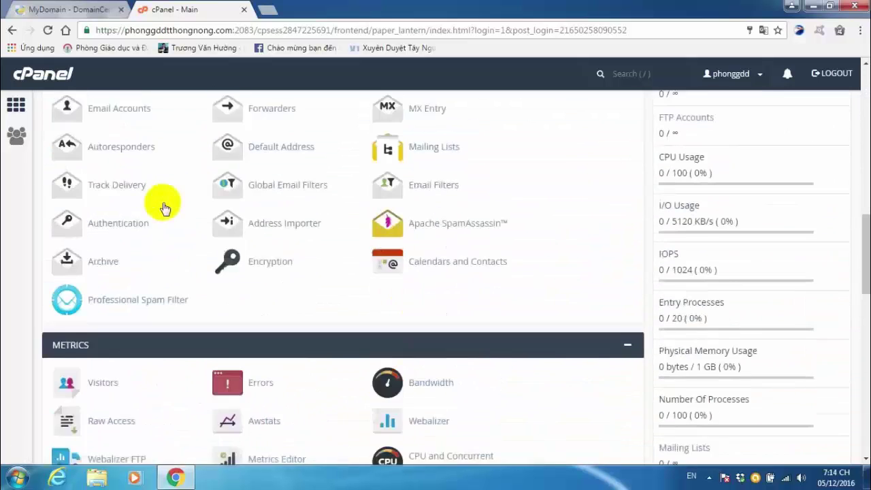
{"action": "scroll", "coordinate": [164, 206], "scroll_direction": "down", "scroll_amount": 8}
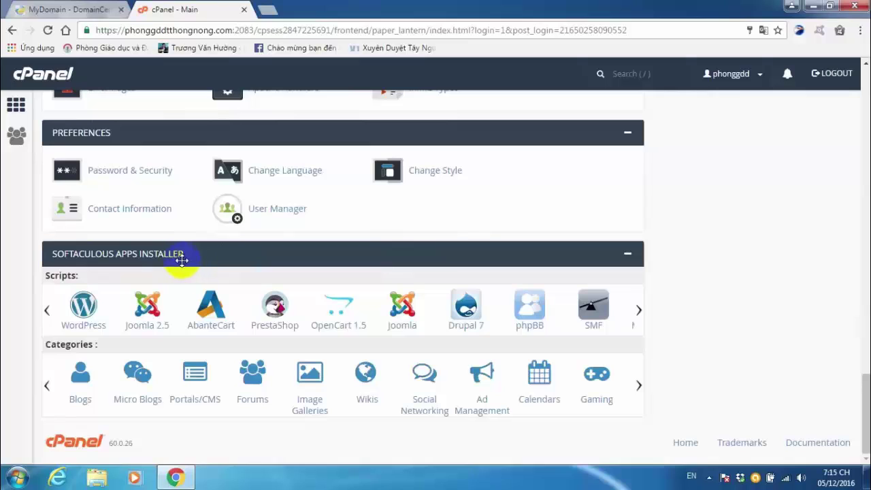
{"action": "left_click", "coordinate": [90, 309]}
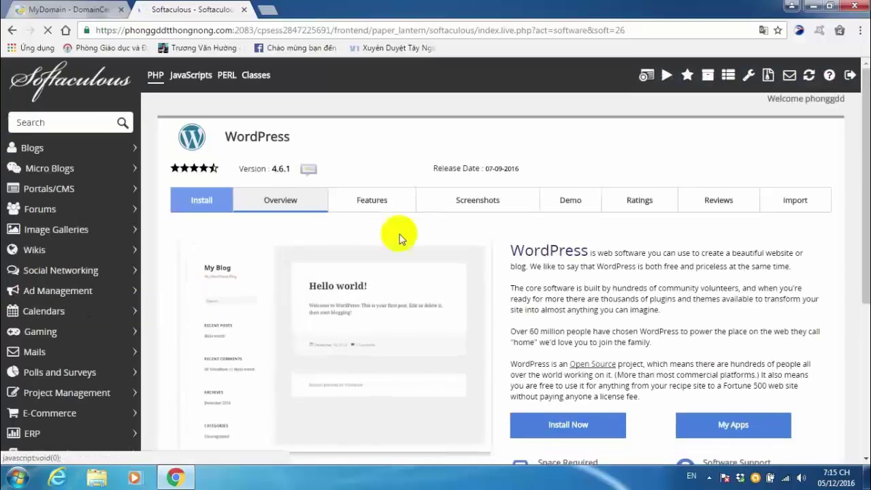
Open the WordPress install form and delete 'wp' from the In Directory field
{"action": "scroll", "coordinate": [438, 224], "scroll_direction": "down", "scroll_amount": 1}
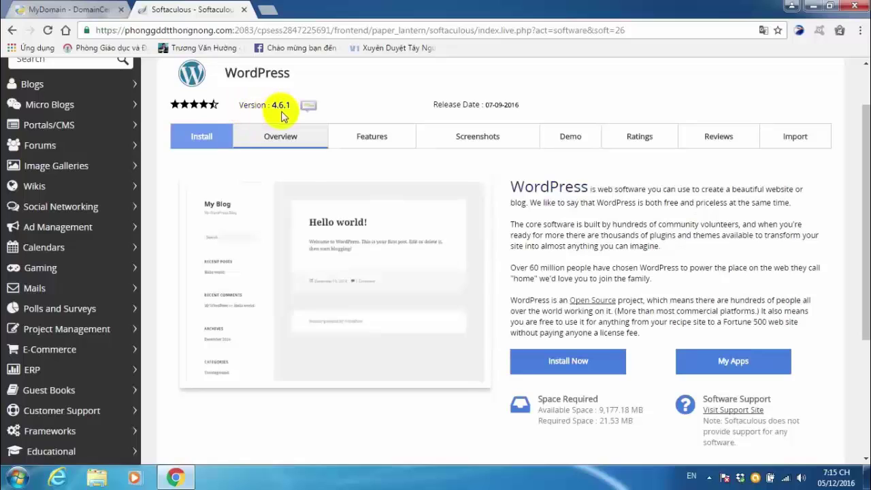
{"action": "left_click", "coordinate": [572, 367]}
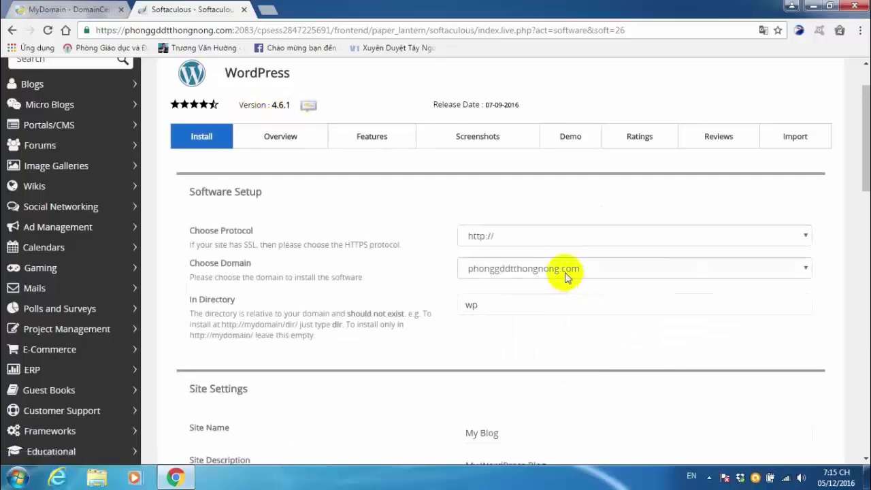
{"action": "scroll", "coordinate": [544, 238], "scroll_direction": "down", "scroll_amount": 1}
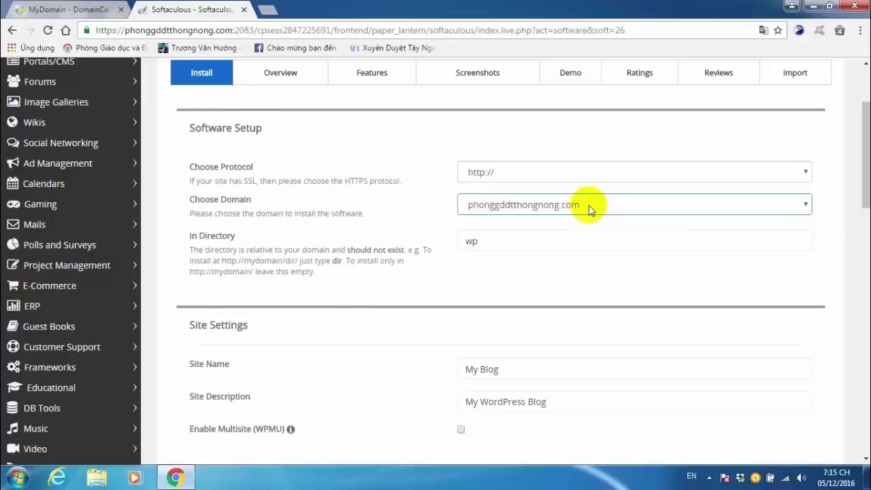
{"action": "left_click", "coordinate": [515, 240]}
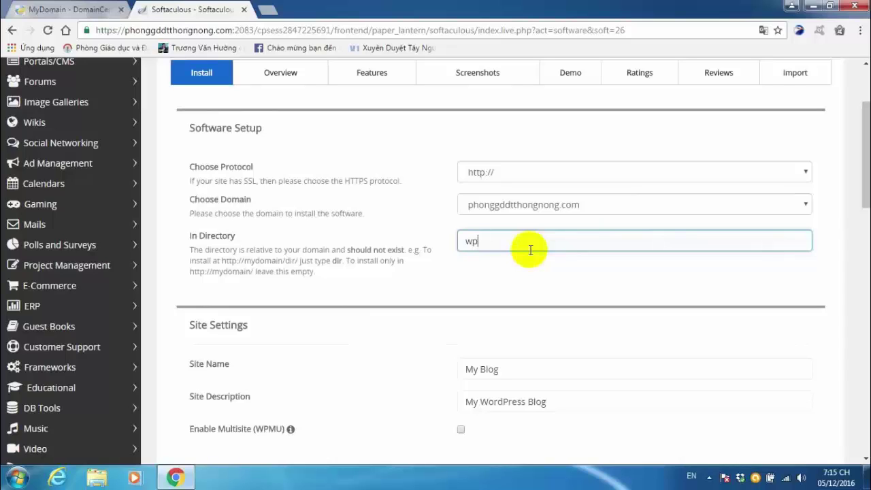
{"action": "key", "text": "BackSpace"}
{"action": "scroll", "coordinate": [530, 249], "scroll_direction": "down", "scroll_amount": 1}
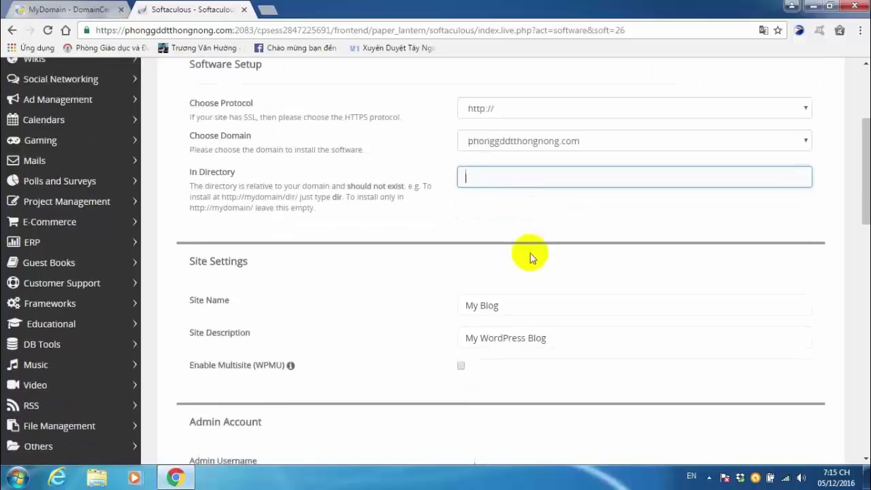
Replace 'My Blog' with 'Phòng Giáo dục và Đào tạo Thông Nông' and enter description 'Vì sự nghiệp phát triển giáo dục'
{"action": "left_click", "coordinate": [515, 308]}
{"action": "key", "text": "BackSpace"}
{"action": "key", "text": "BackSpace"}
{"action": "key", "text": "BackSpace"}
{"action": "key", "text": "BackSpace"}
{"action": "key", "text": "BackSpace"}
{"action": "key", "text": "BackSpace"}
{"action": "key", "text": "BackSpace"}
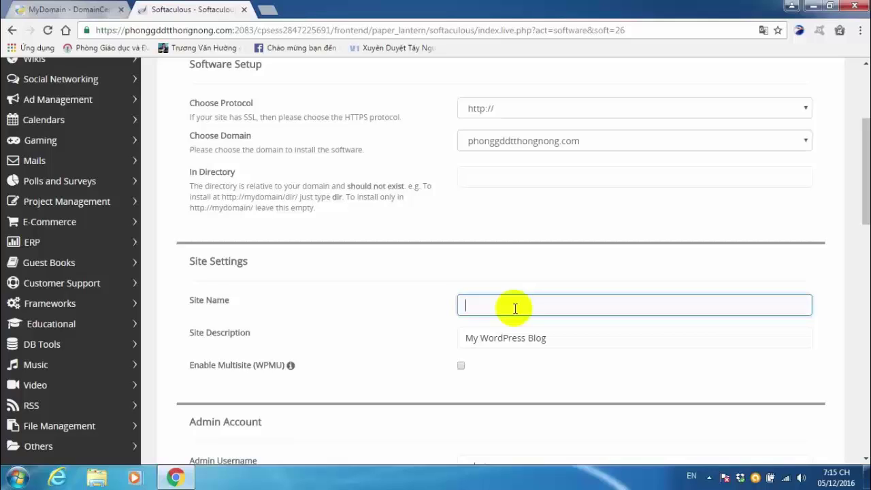
{"action": "type", "text": "Phòng"}
{"action": "type", "text": " Giao"}
{"action": "type", "text": " duc và Đào"}
{"action": "type", "text": " tạo"}
{"action": "type", "text": " Thông N"}
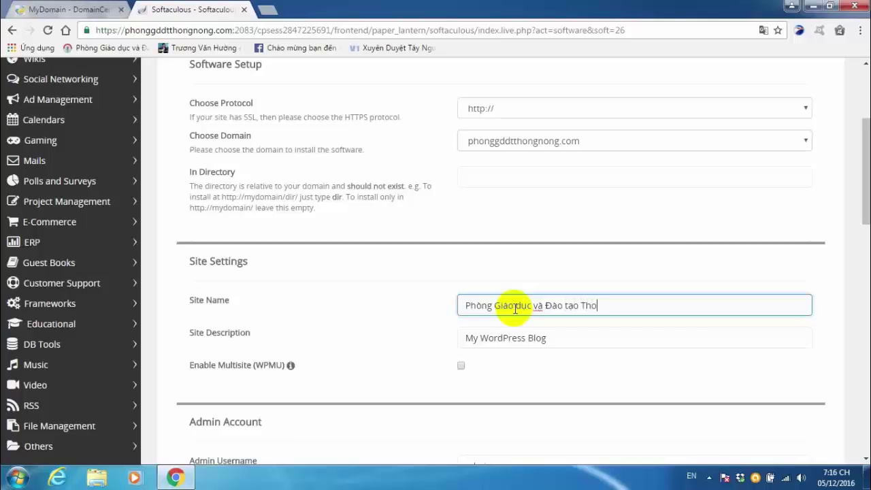
{"action": "type", "text": "ông"}
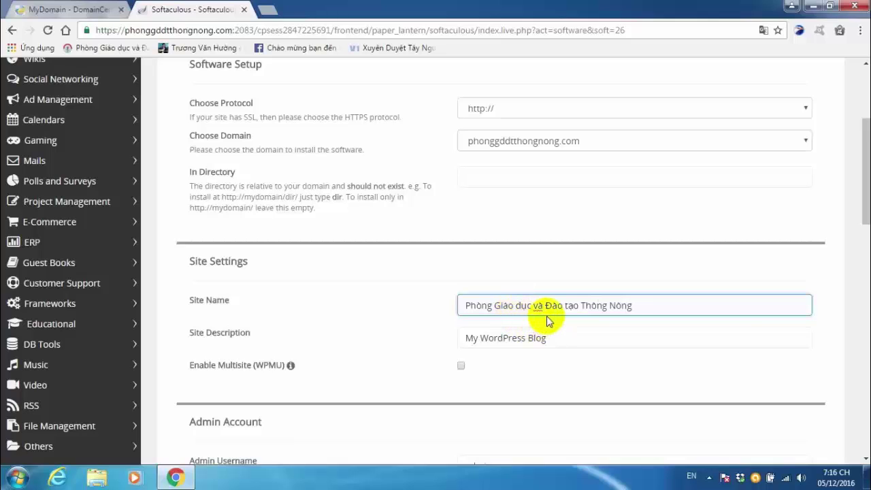
{"action": "scroll", "coordinate": [549, 321], "scroll_direction": "down", "scroll_amount": 1}
{"action": "key", "text": "Tab"}
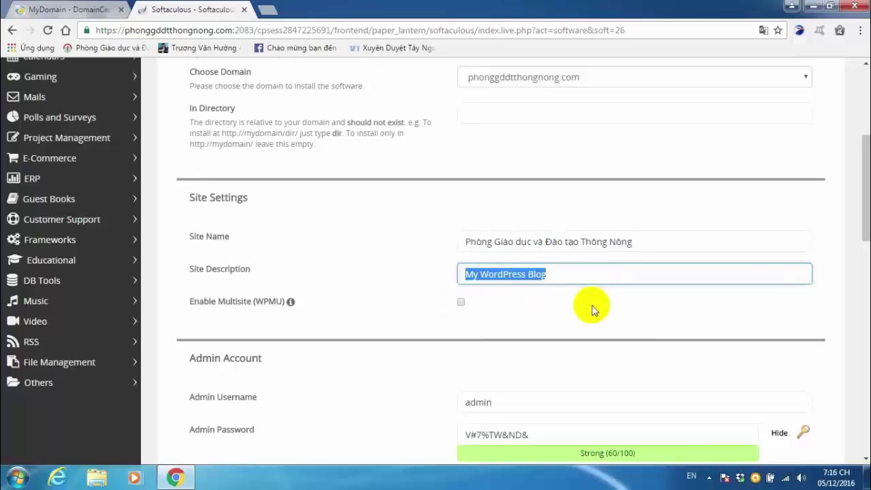
{"action": "type", "text": "Vi"}
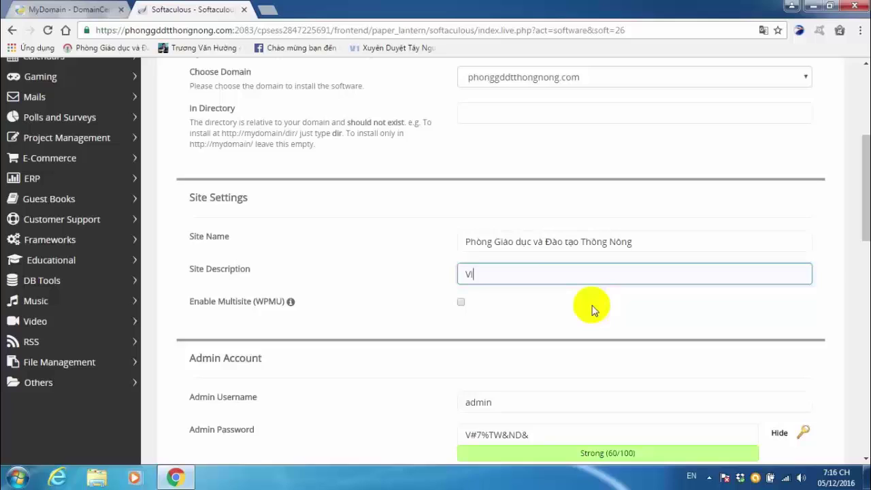
{"action": "type", "text": " sư nghiệp phát triển giao dục"}
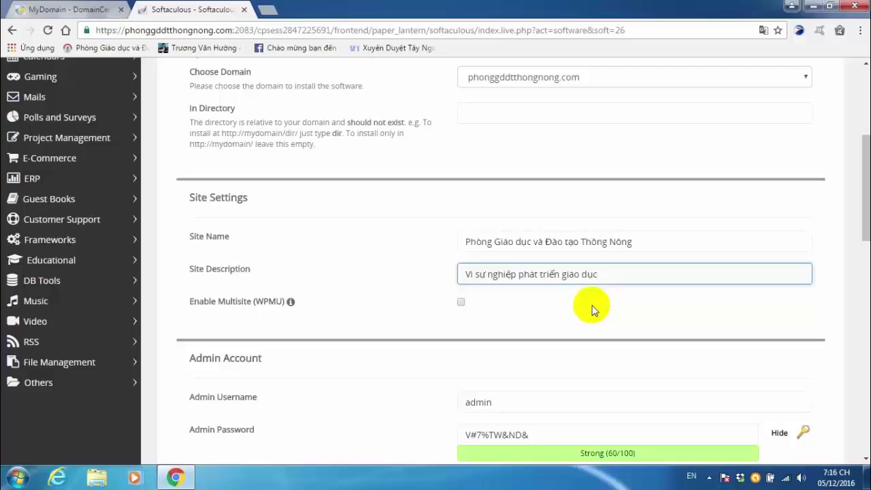
{"action": "scroll", "coordinate": [582, 306], "scroll_direction": "down", "scroll_amount": 1}
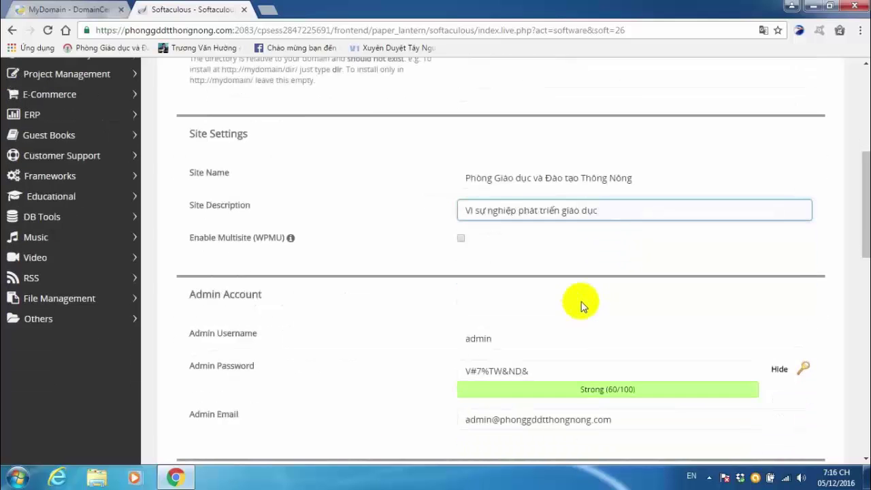
Mask the Admin Password field and overwrite the generated password with a new one
{"action": "scroll", "coordinate": [562, 340], "scroll_direction": "down", "scroll_amount": 2}
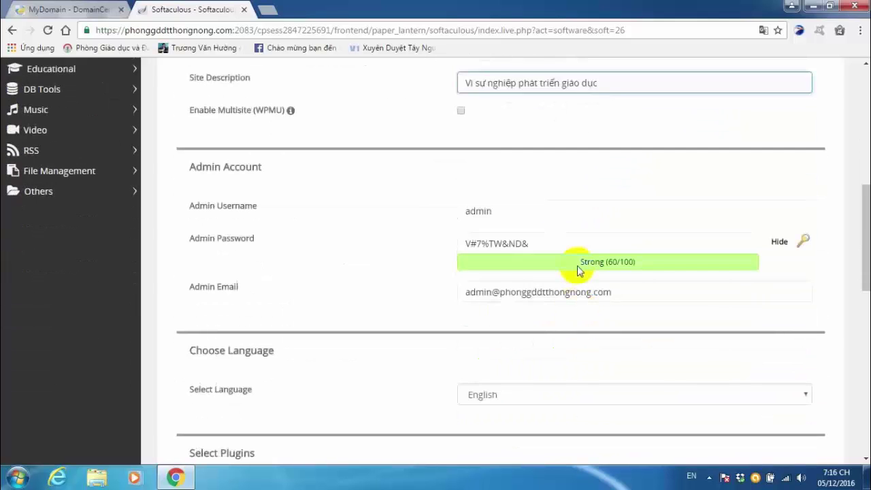
{"action": "left_click", "coordinate": [531, 210]}
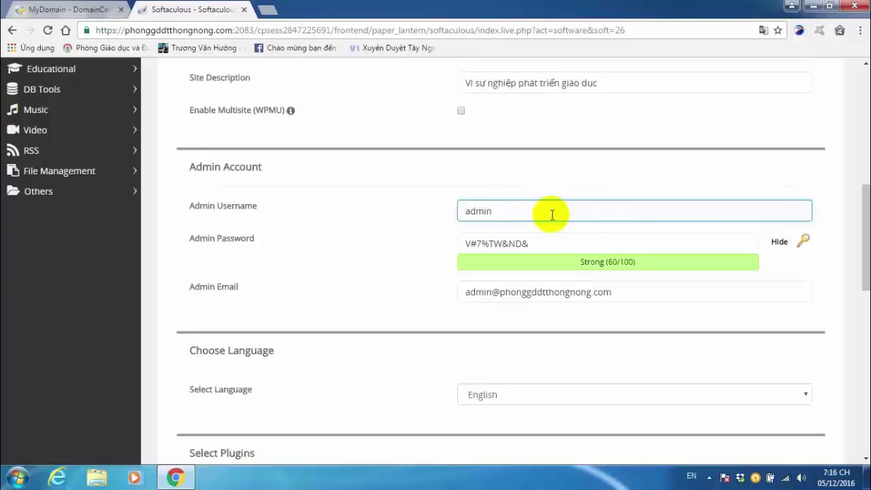
{"action": "left_click", "coordinate": [731, 243]}
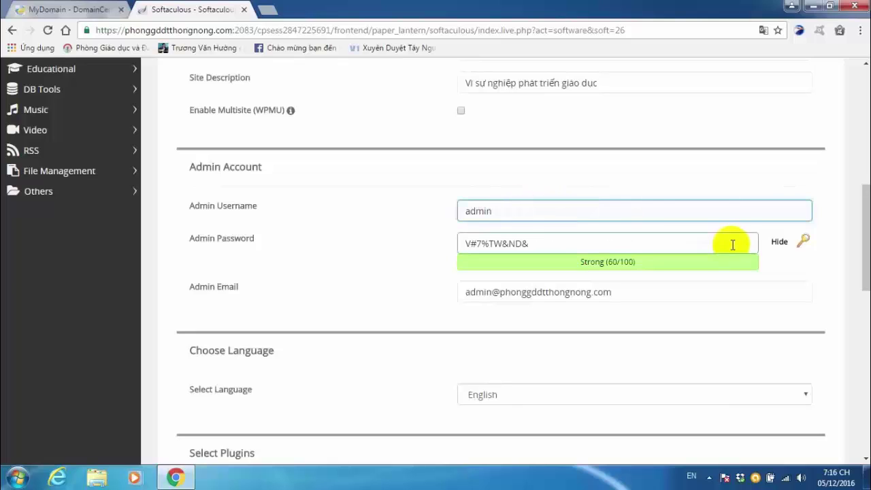
{"action": "left_click", "coordinate": [558, 245]}
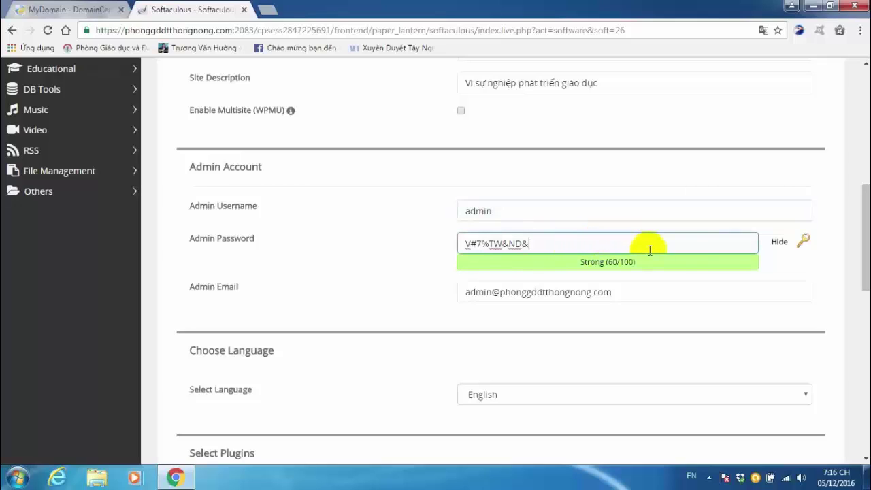
{"action": "left_click", "coordinate": [781, 243]}
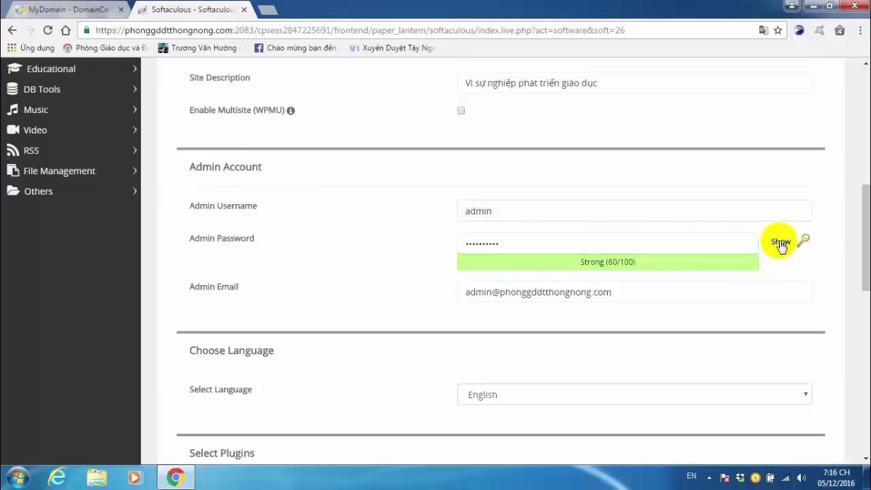
{"action": "left_click_drag", "start_coordinate": [492, 249], "coordinate": [458, 251]}
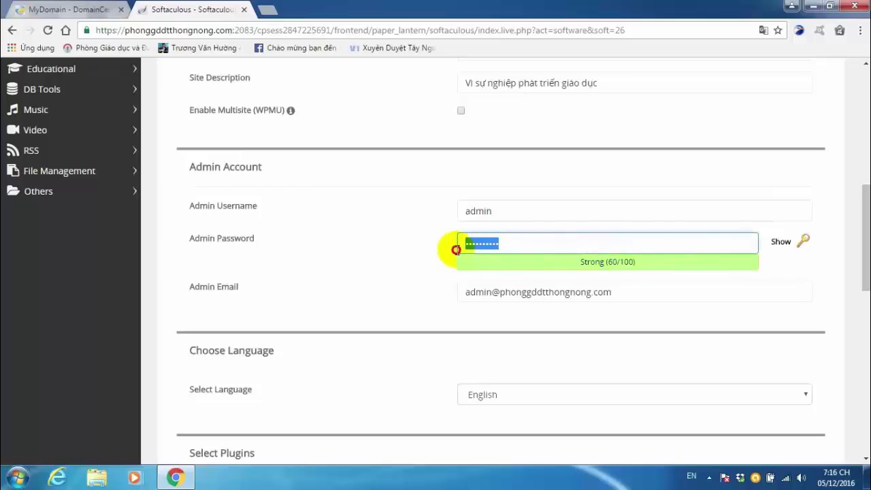
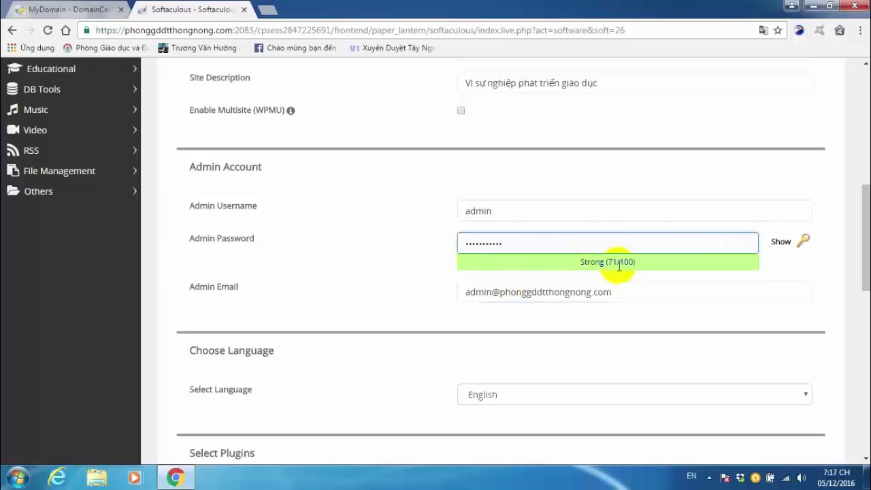
Under Advanced Options, replace database name wp795 and table prefix wplc_ with PGDTN
{"action": "scroll", "coordinate": [636, 280], "scroll_direction": "down", "scroll_amount": 1}
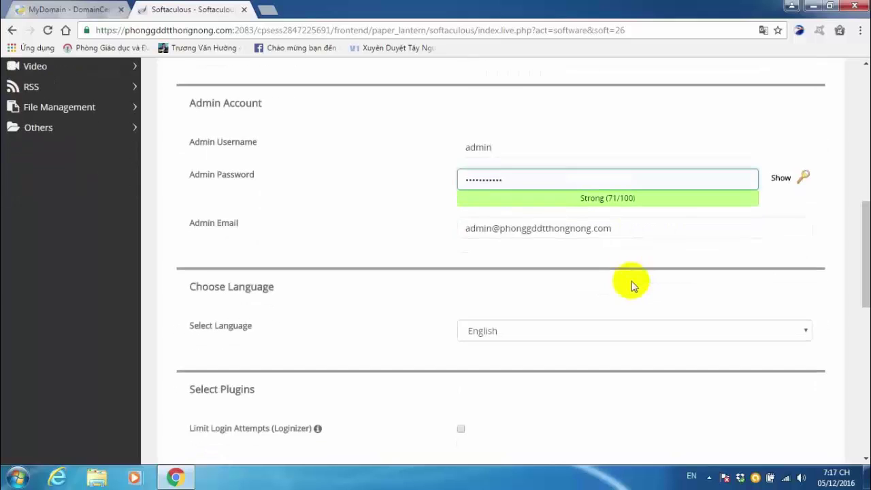
{"action": "scroll", "coordinate": [544, 284], "scroll_direction": "down", "scroll_amount": 1}
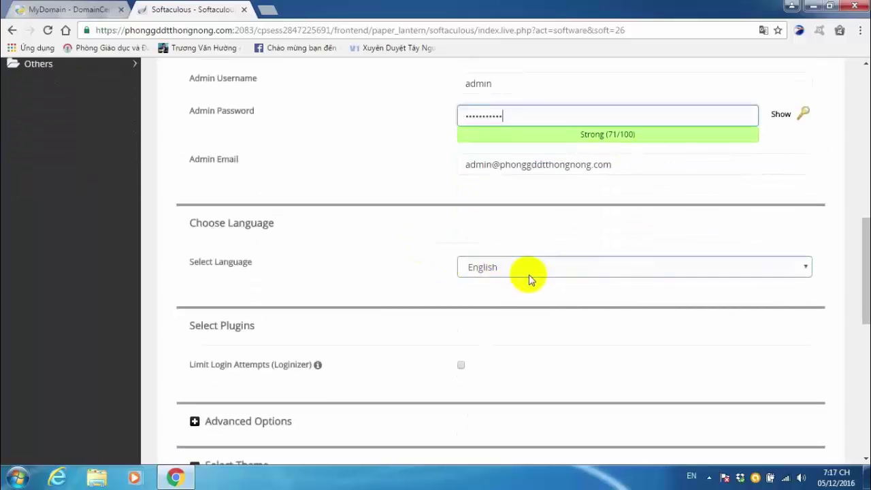
{"action": "scroll", "coordinate": [560, 271], "scroll_direction": "down", "scroll_amount": 1}
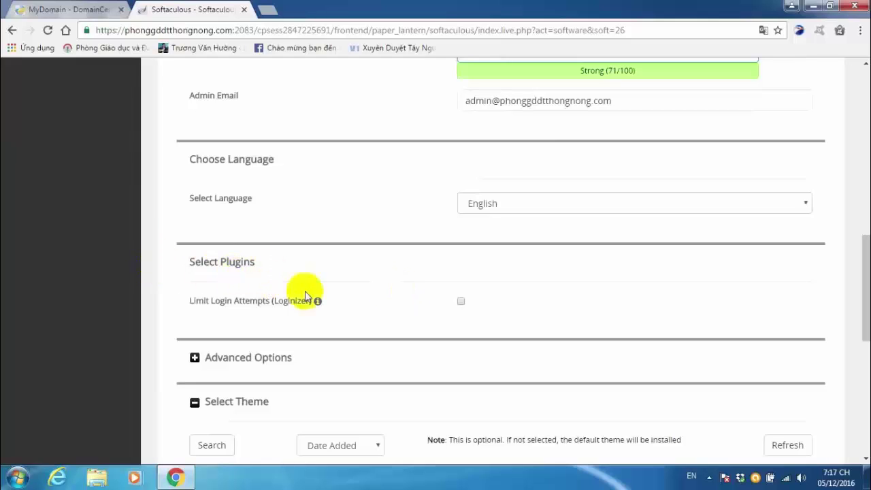
{"action": "scroll", "coordinate": [294, 279], "scroll_direction": "down", "scroll_amount": 1}
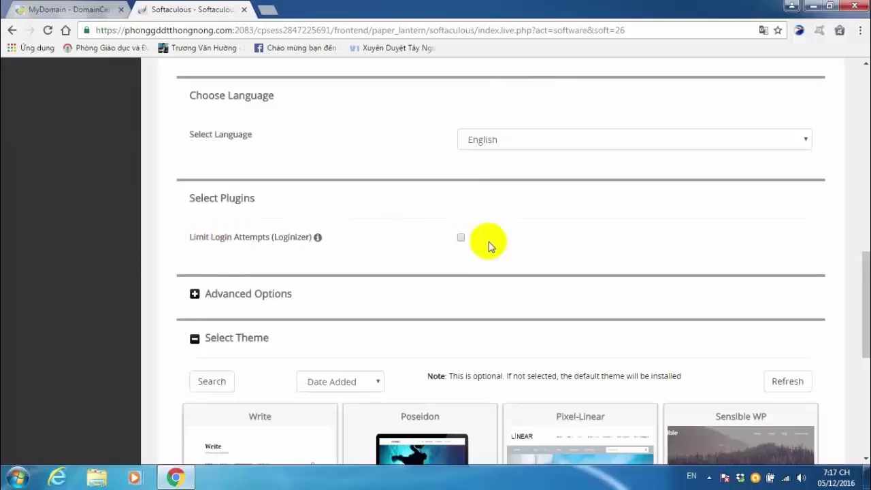
{"action": "scroll", "coordinate": [490, 244], "scroll_direction": "down", "scroll_amount": 1}
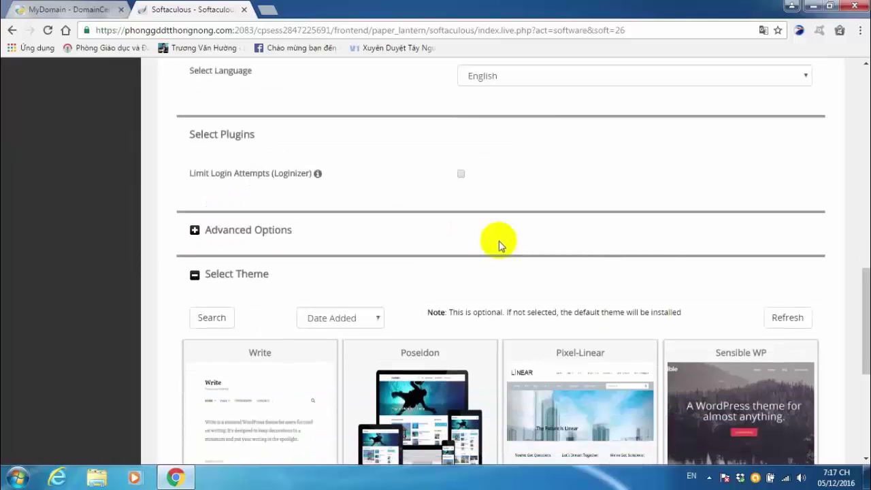
{"action": "left_click", "coordinate": [195, 230]}
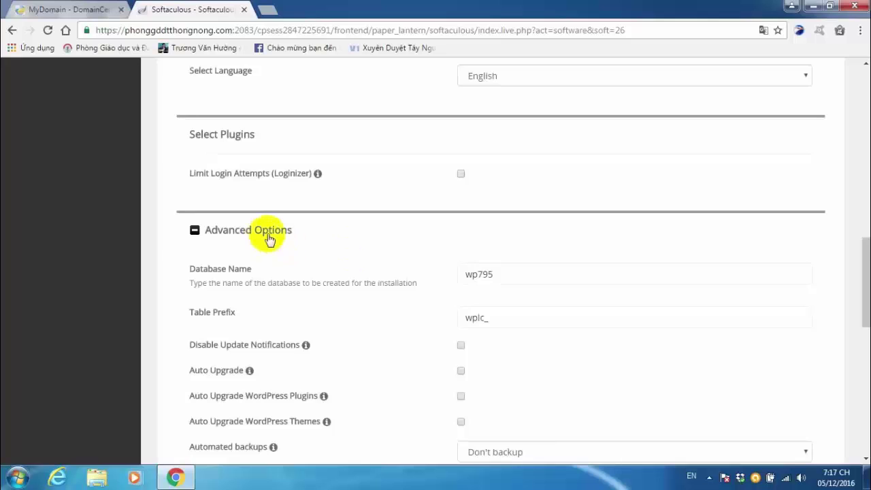
{"action": "scroll", "coordinate": [404, 234], "scroll_direction": "down", "scroll_amount": 1}
{"action": "left_click", "coordinate": [519, 212]}
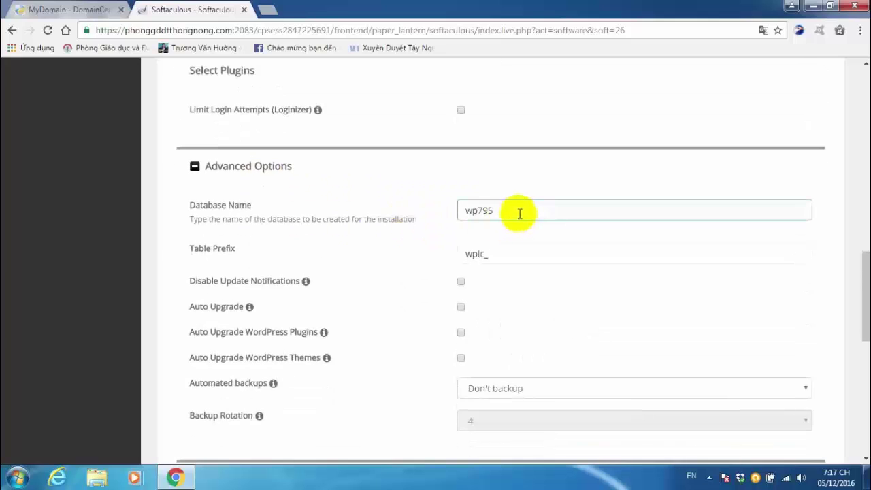
{"action": "left_click_drag", "start_coordinate": [519, 213], "coordinate": [459, 213]}
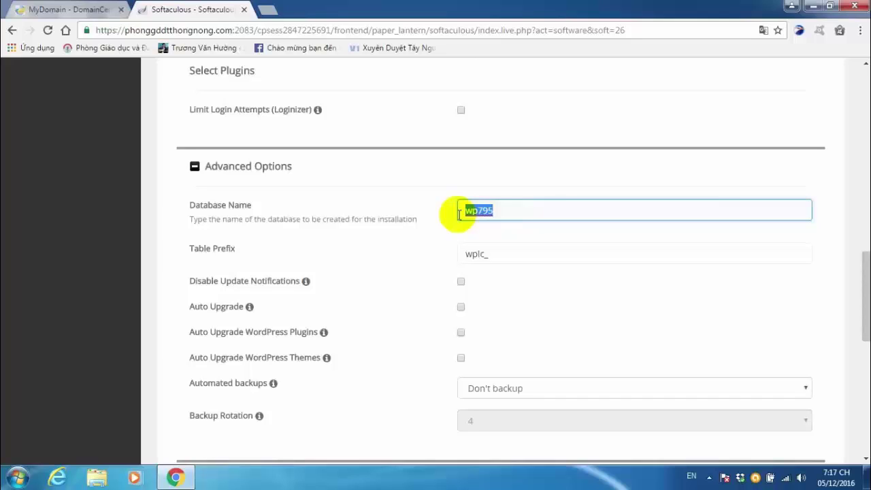
{"action": "type", "text": "PGDTN"}
{"action": "left_click_drag", "start_coordinate": [519, 252], "coordinate": [430, 253]}
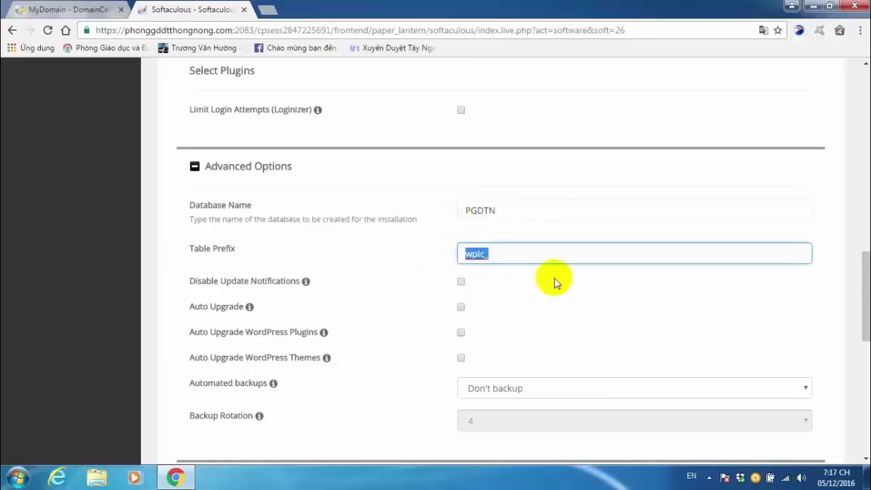
{"action": "type", "text": "PGDTN"}
{"action": "scroll", "coordinate": [515, 293], "scroll_direction": "down", "scroll_amount": 1}
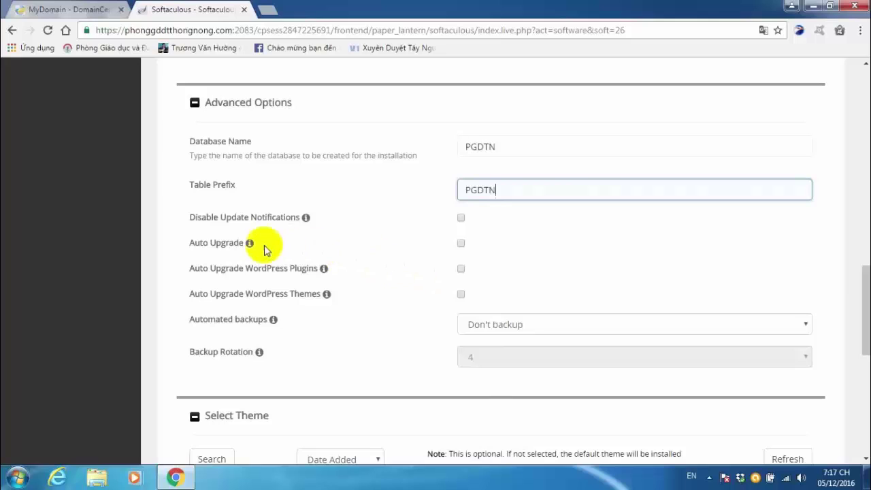
Tick Auto Upgrade for WordPress, its plugins and its themes
{"action": "left_click", "coordinate": [462, 244]}
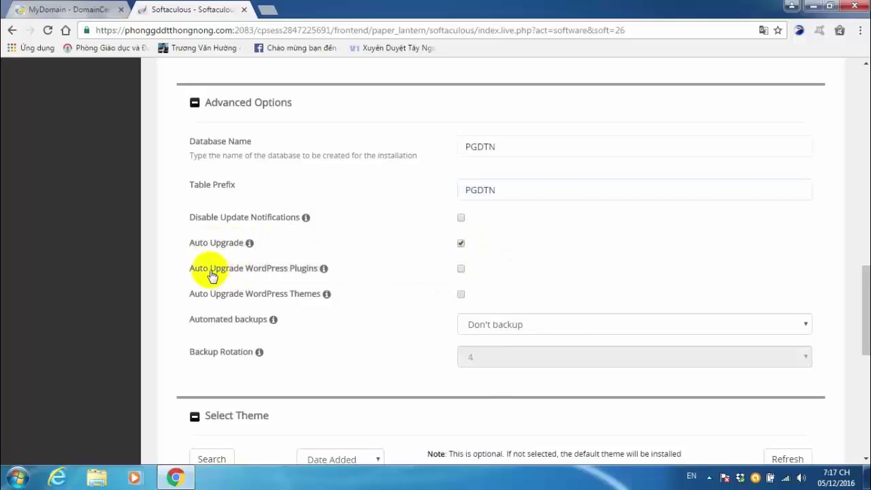
{"action": "left_click", "coordinate": [461, 269]}
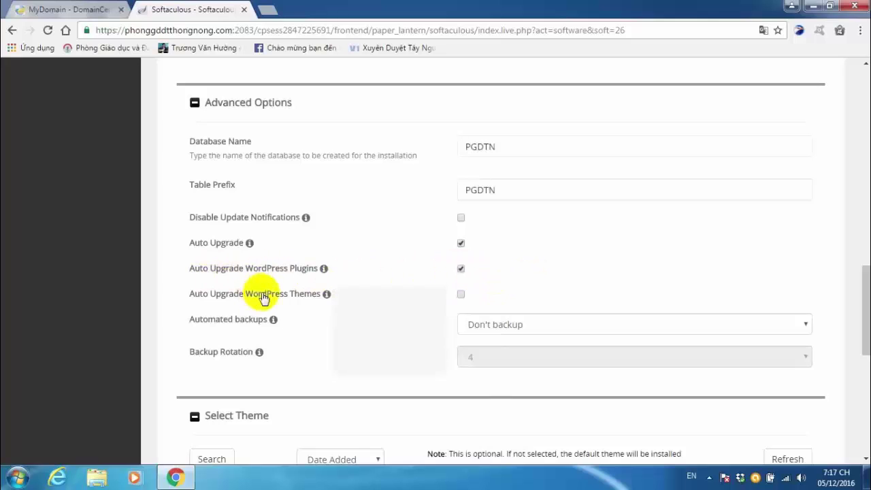
{"action": "mouse_move", "coordinate": [468, 293]}
{"action": "left_click", "coordinate": [460, 294]}
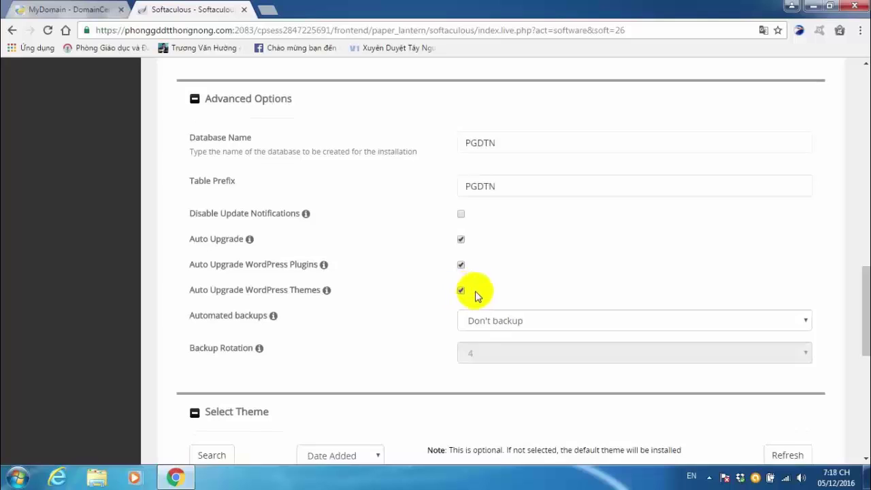
Set Automated backups to Once a day
{"action": "scroll", "coordinate": [408, 286], "scroll_direction": "down", "scroll_amount": 1}
{"action": "left_click", "coordinate": [550, 266]}
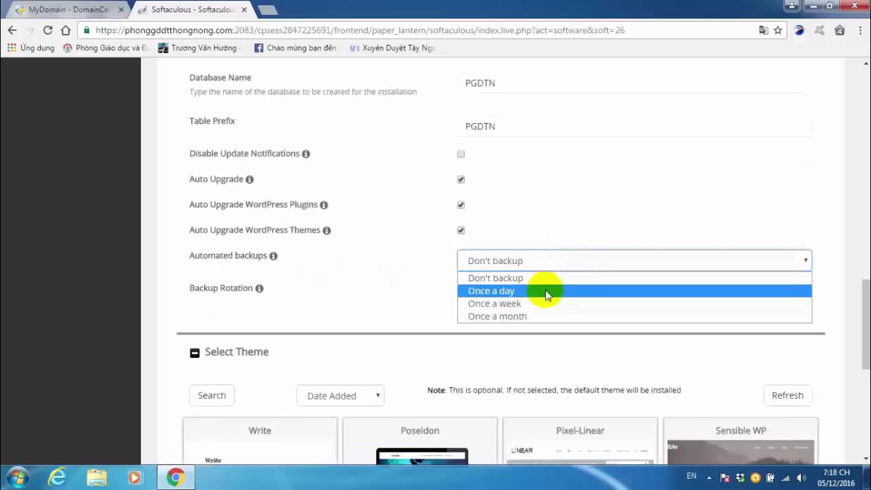
{"action": "left_click", "coordinate": [545, 292]}
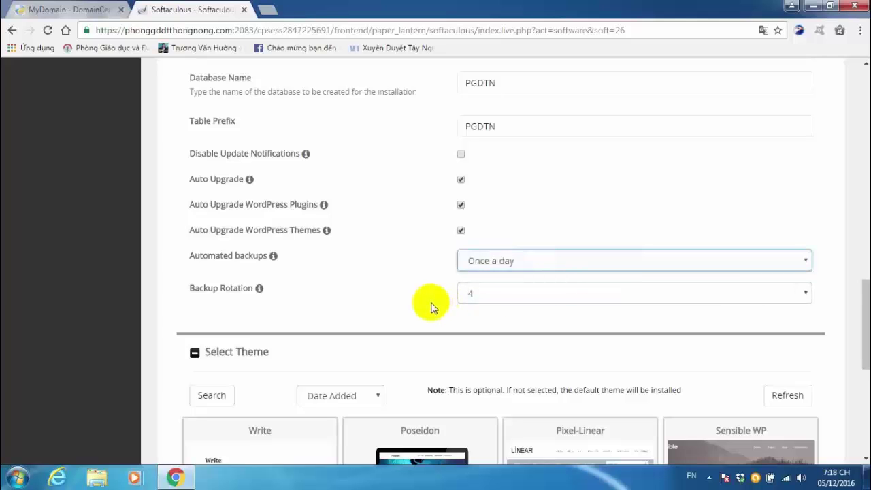
{"action": "scroll", "coordinate": [430, 308], "scroll_direction": "down", "scroll_amount": 3}
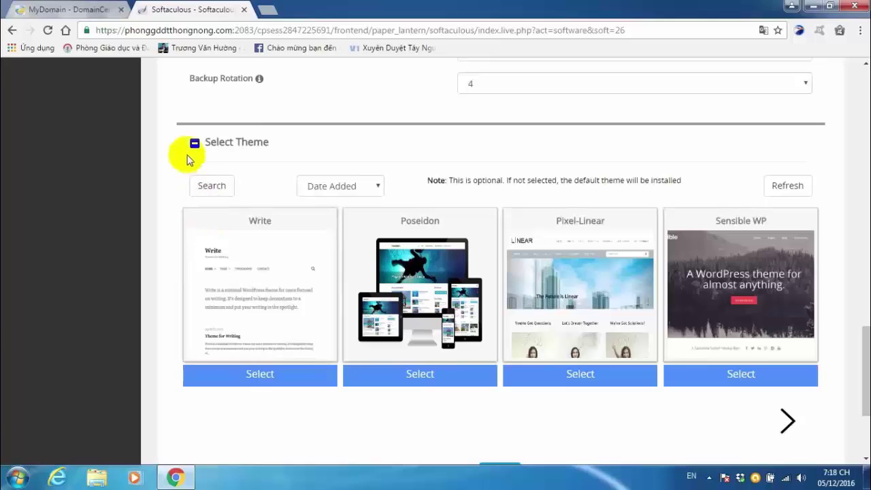
Collapse Select Theme, autofill the installation-details e-mail address, and run the install
{"action": "left_click", "coordinate": [194, 144]}
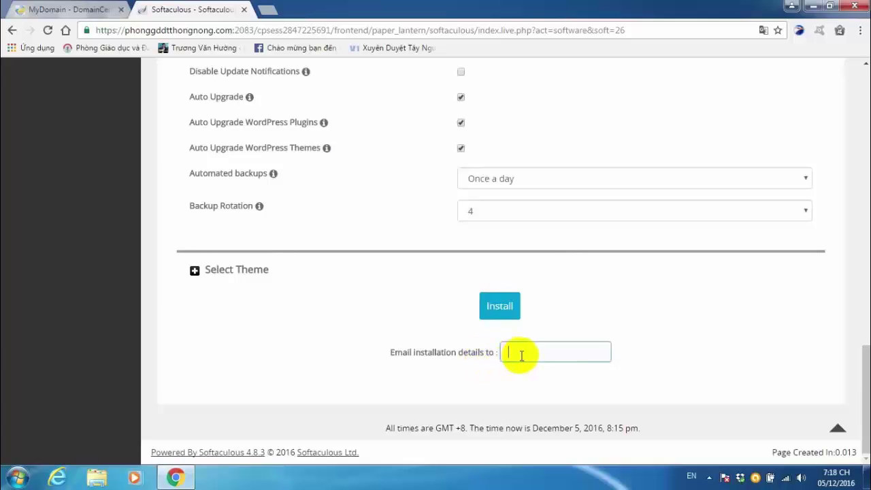
{"action": "type", "text": "hu"}
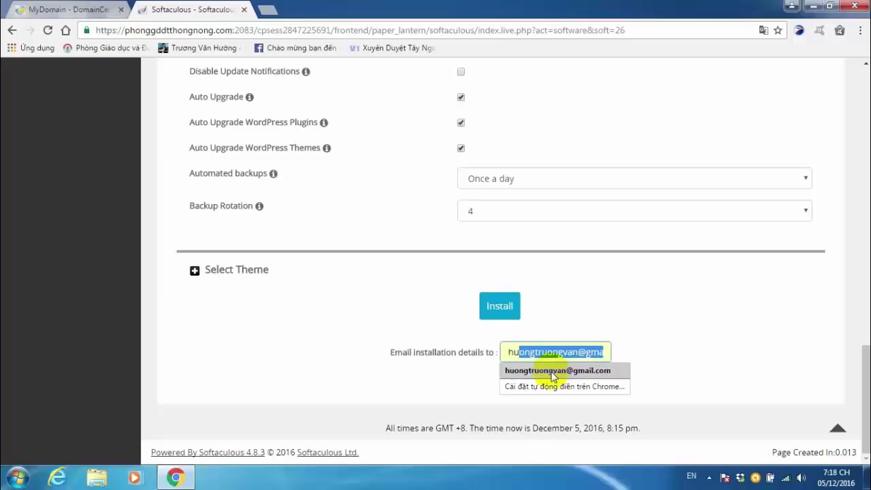
{"action": "left_click", "coordinate": [553, 371]}
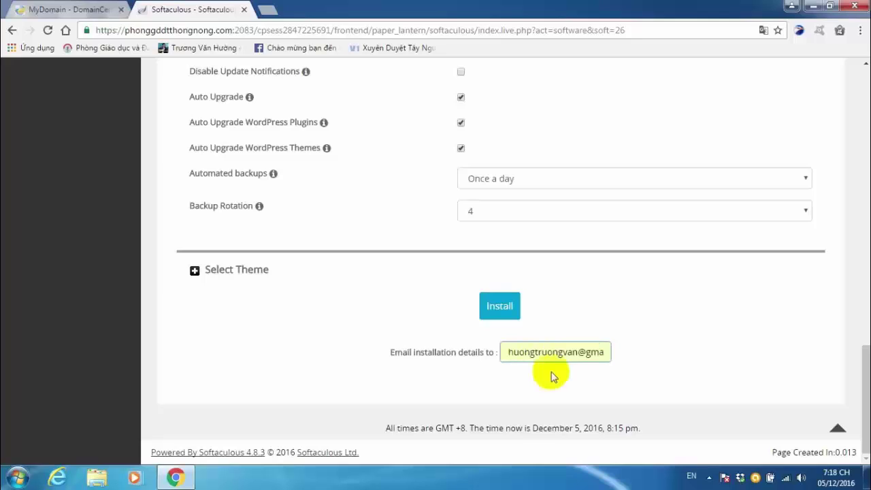
{"action": "left_click", "coordinate": [502, 312]}
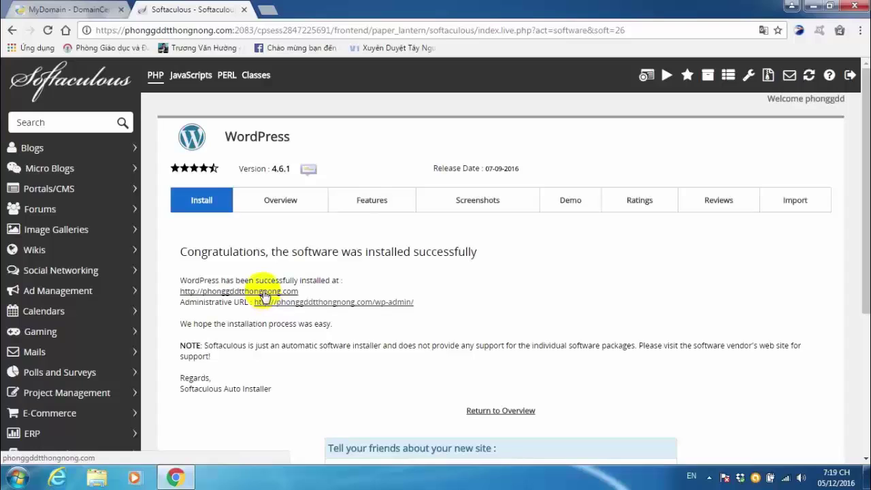
{"action": "left_click", "coordinate": [264, 292]}
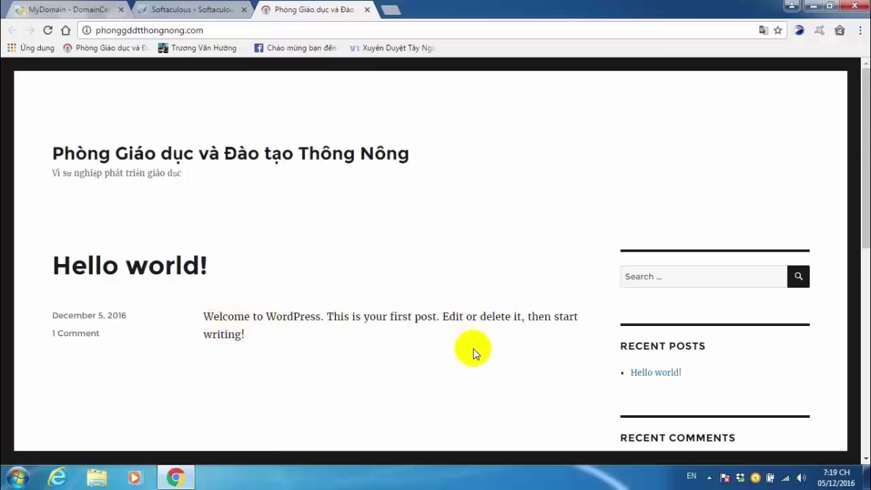
{"action": "scroll", "coordinate": [480, 354], "scroll_direction": "down", "scroll_amount": 7}
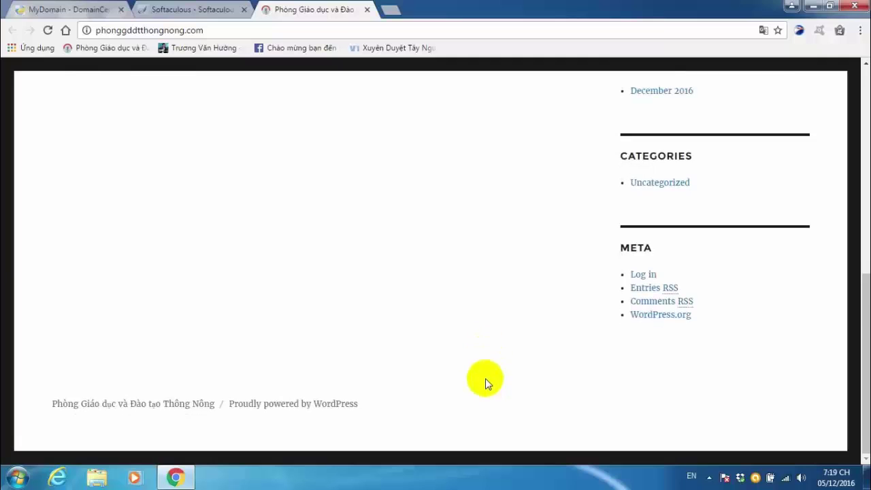
{"action": "scroll", "coordinate": [485, 383], "scroll_direction": "up", "scroll_amount": 7}
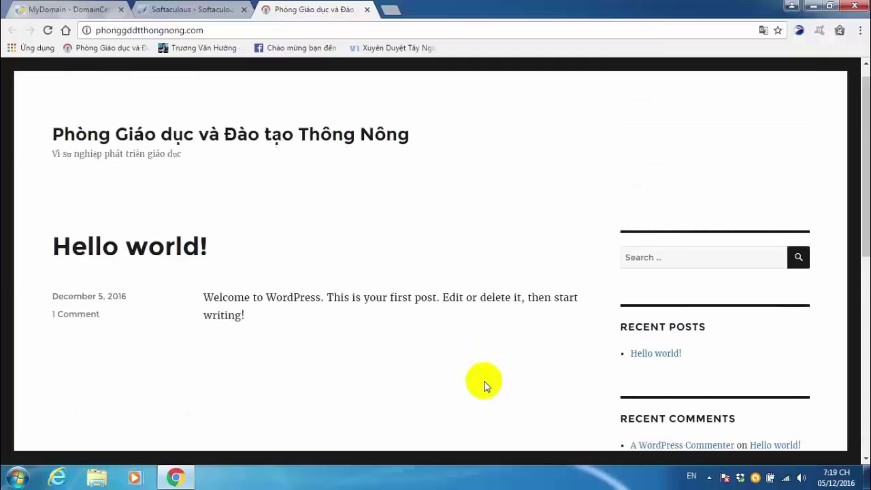
{"action": "left_click", "coordinate": [368, 10]}
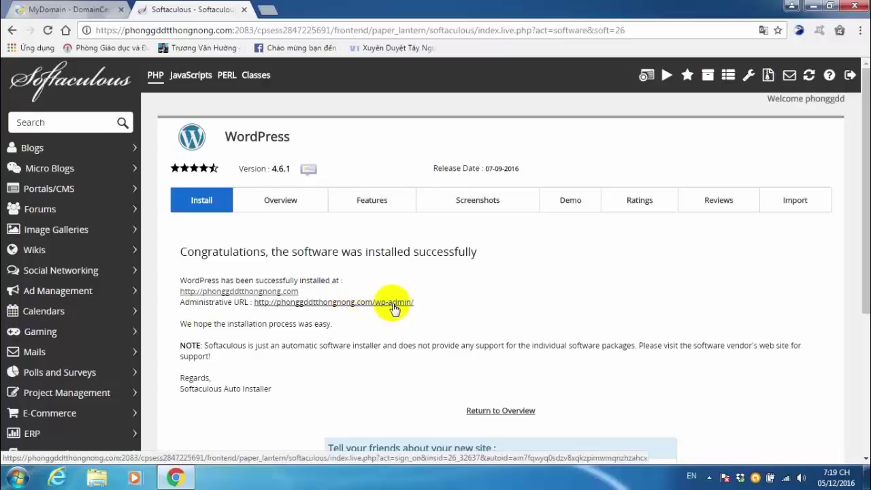
Open the new site's WordPress admin Dashboard, look over its side menu, then show the Windows desktop
{"action": "left_click", "coordinate": [393, 304]}
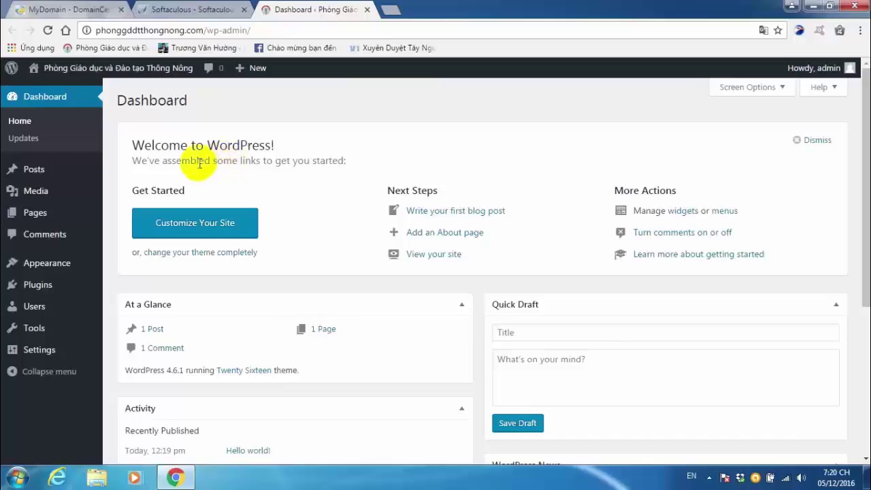
{"action": "mouse_move", "coordinate": [36, 213]}
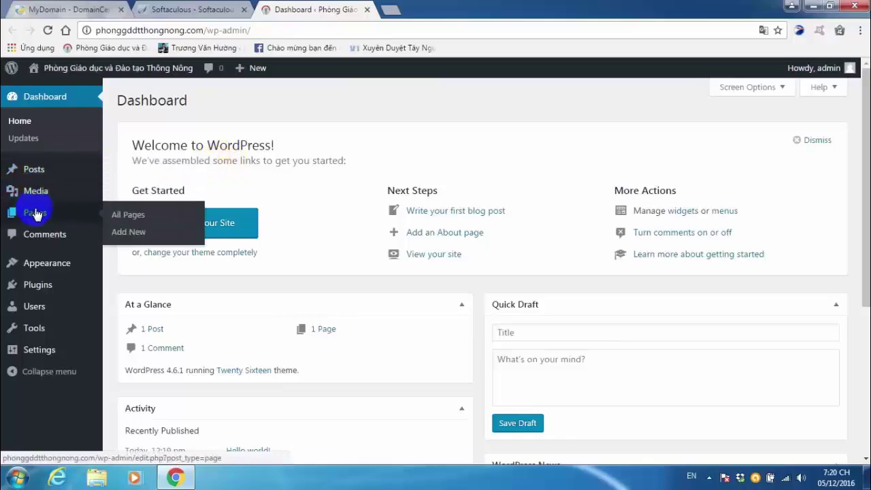
{"action": "mouse_move", "coordinate": [39, 171]}
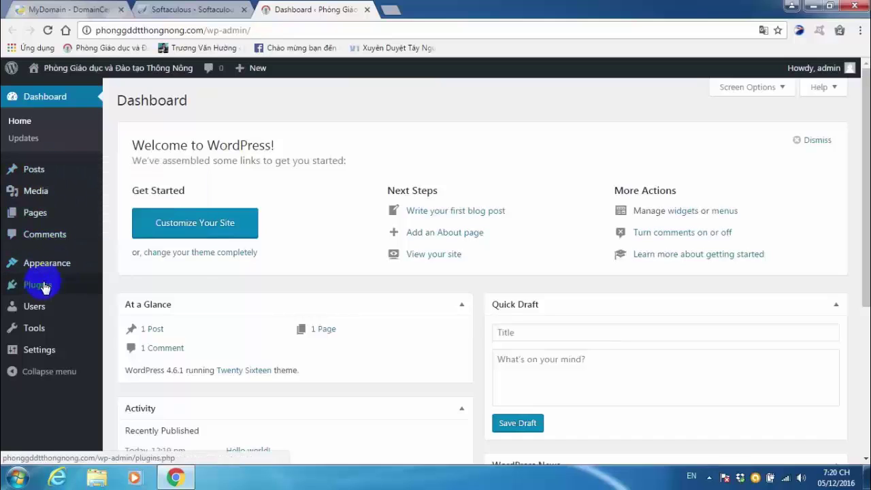
{"action": "mouse_move", "coordinate": [44, 287]}
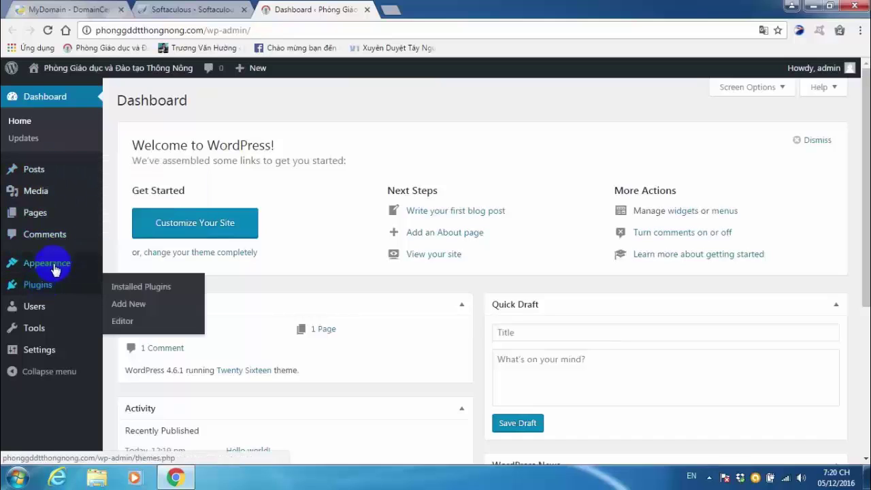
{"action": "mouse_move", "coordinate": [91, 269]}
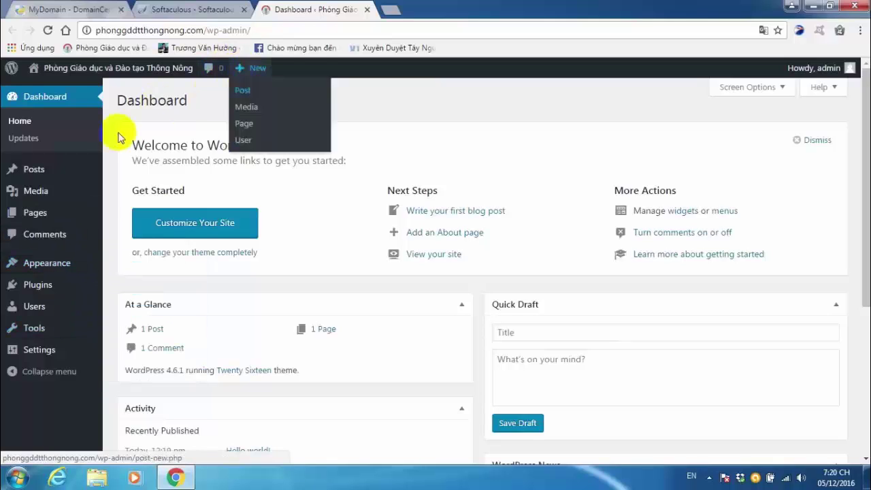
{"action": "left_click", "coordinate": [31, 178]}
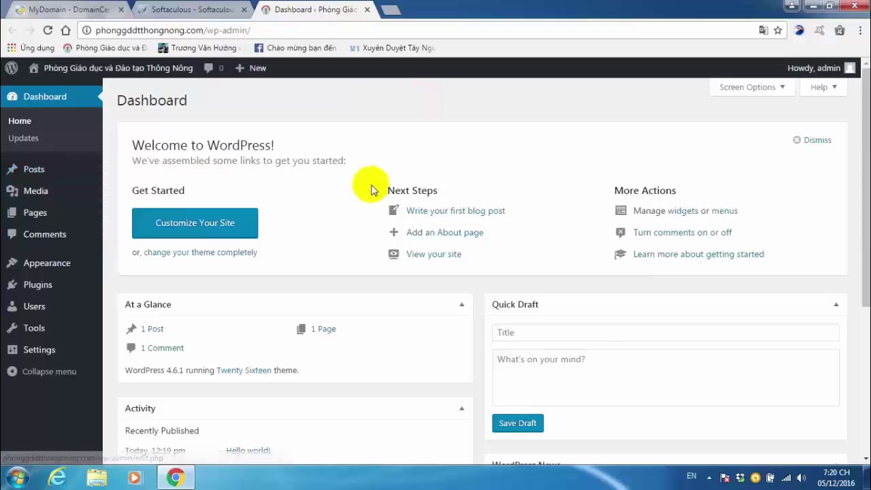
{"action": "key", "text": "super+d"}
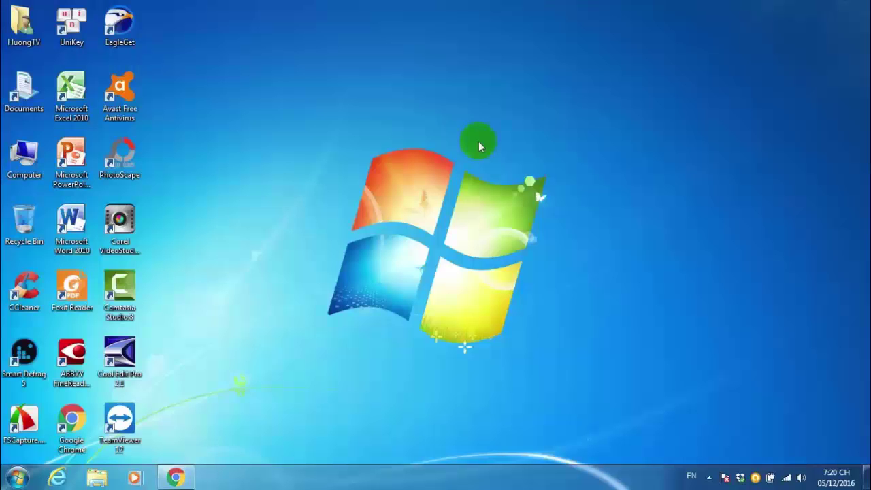